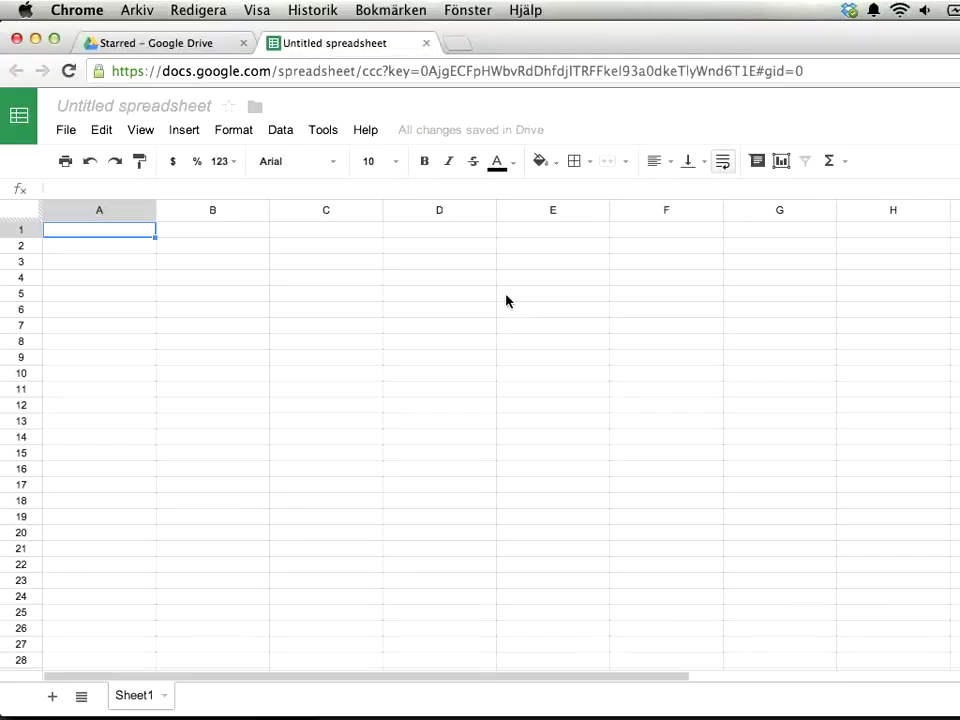
Step: Enter the Startdag label in A3 with start date 2014-02-04 in B3
key("Down")
key("Down")
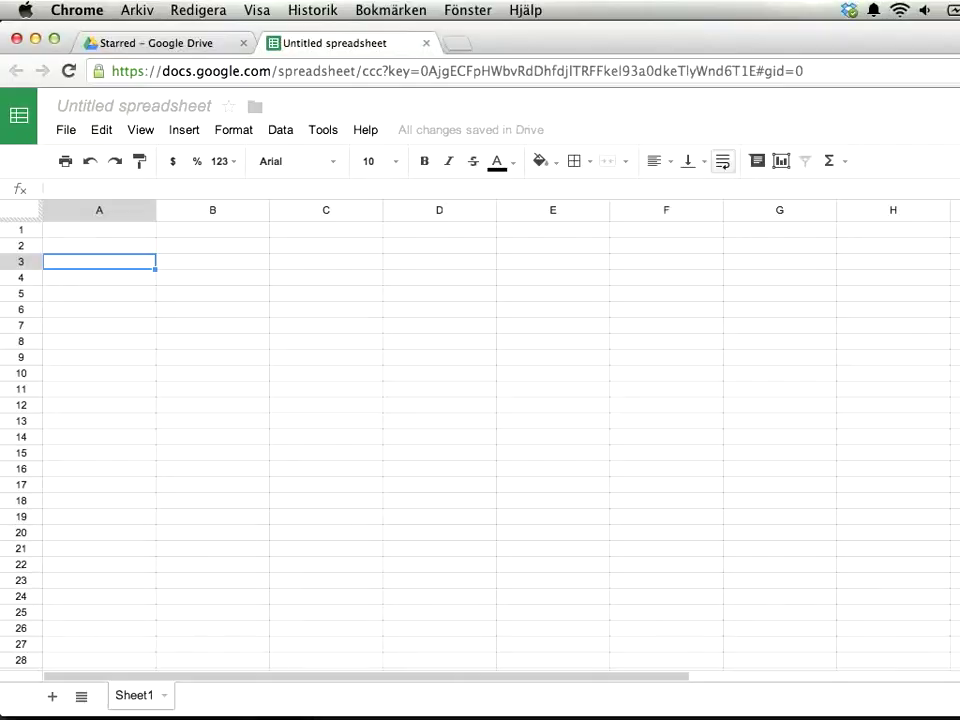
type("Startdag")
key("Return")
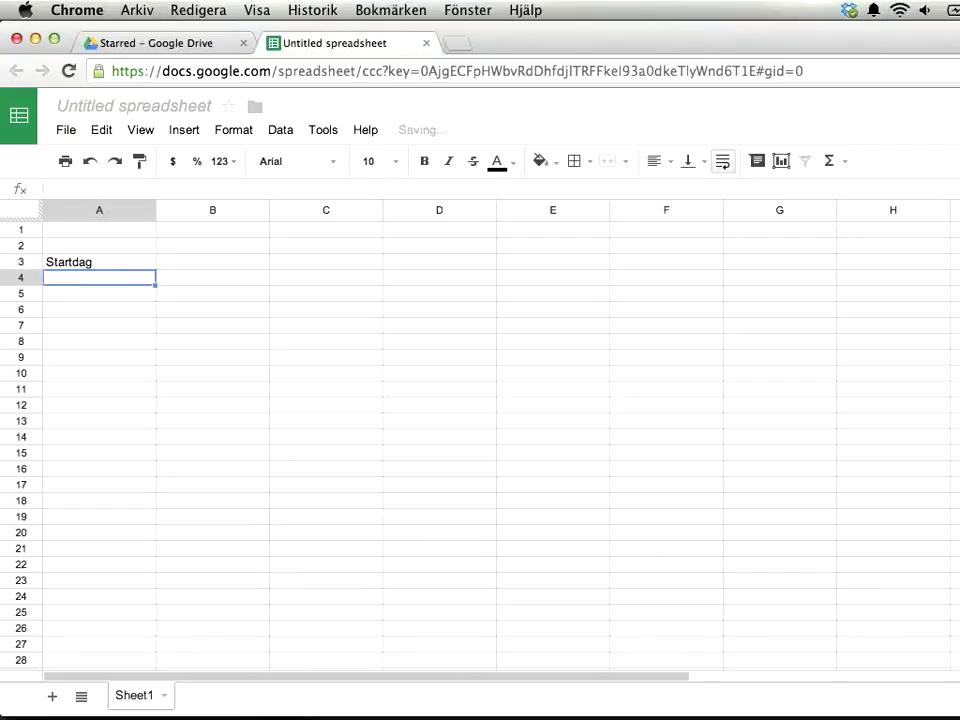
left_click(99, 262)
left_click(212, 262)
type("20")
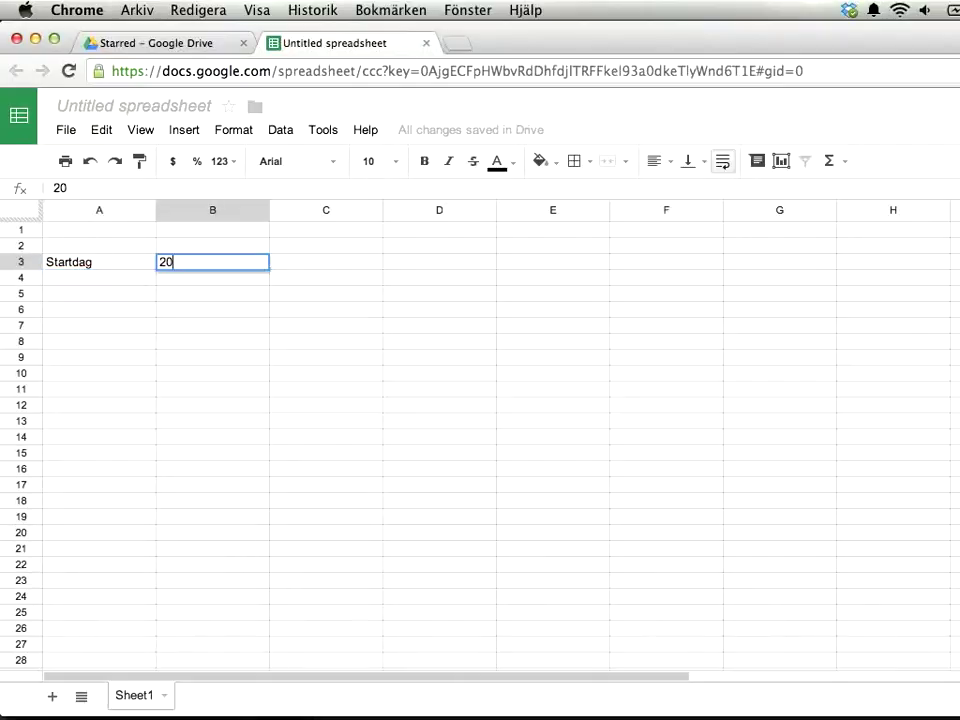
type("14-02-0")
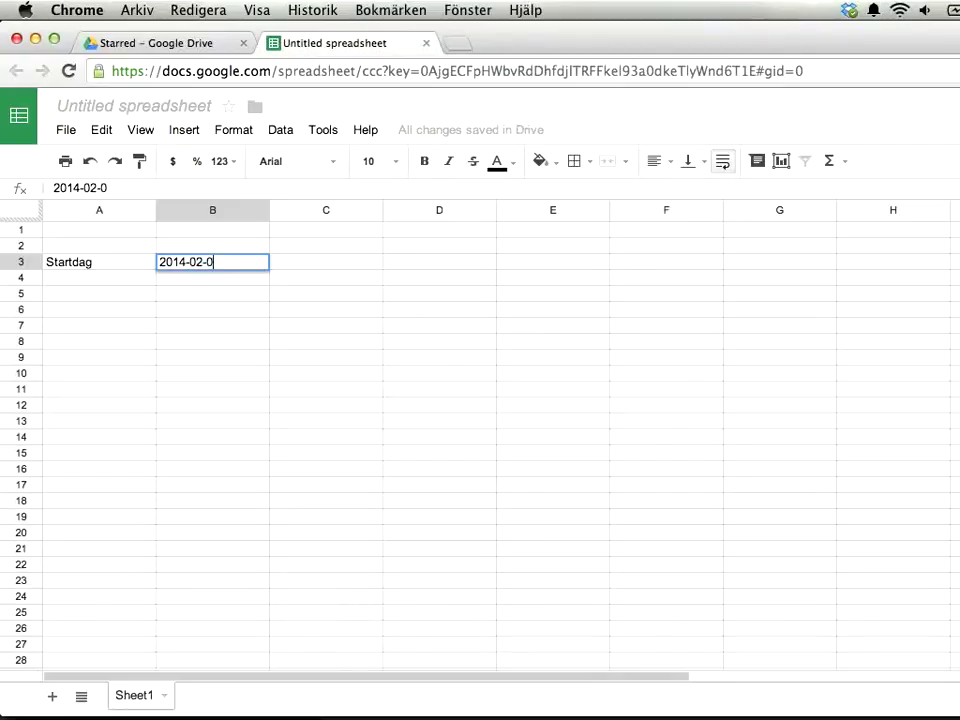
type("4")
key("Return")
left_click(99, 278)
left_click(212, 262)
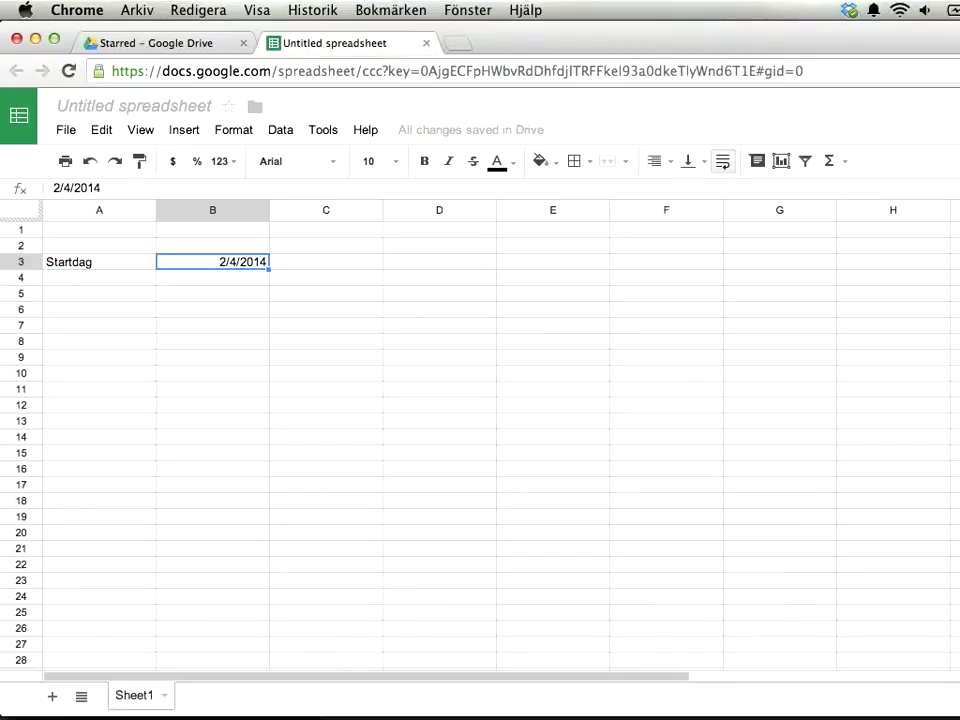
Step: Add Timmar per dag in A4 with 11 hours in B4
left_click(99, 278)
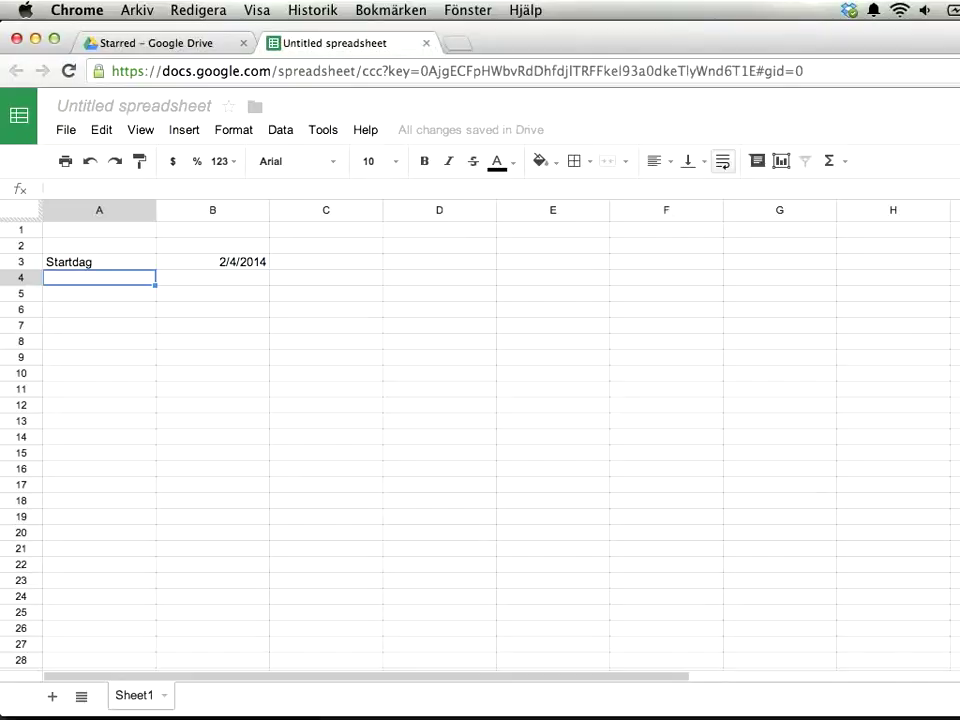
type("Timmar per dag")
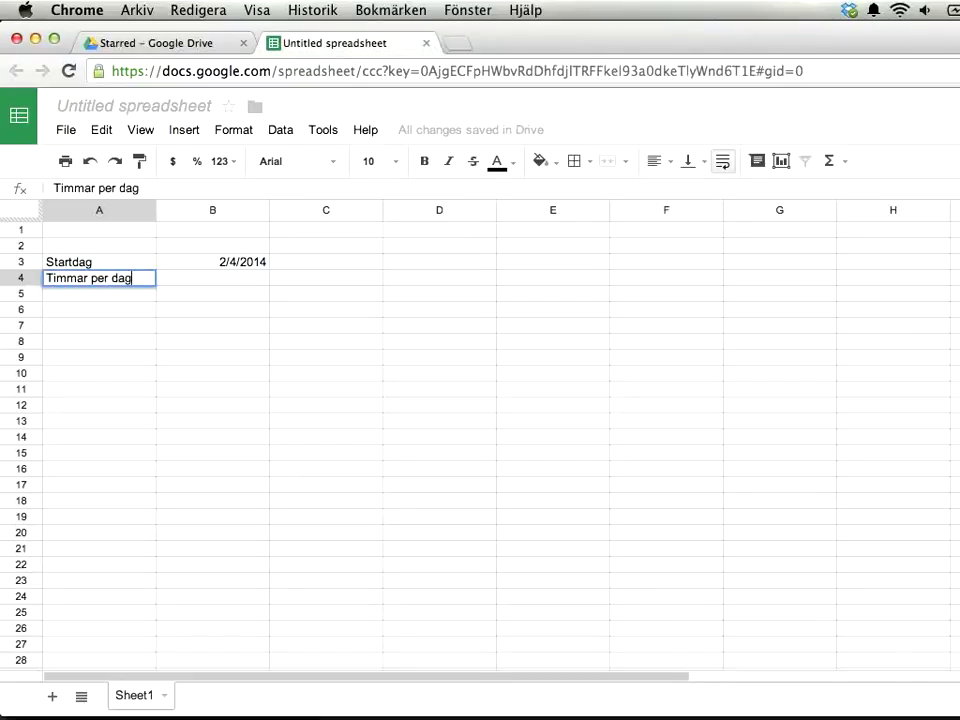
key("Tab")
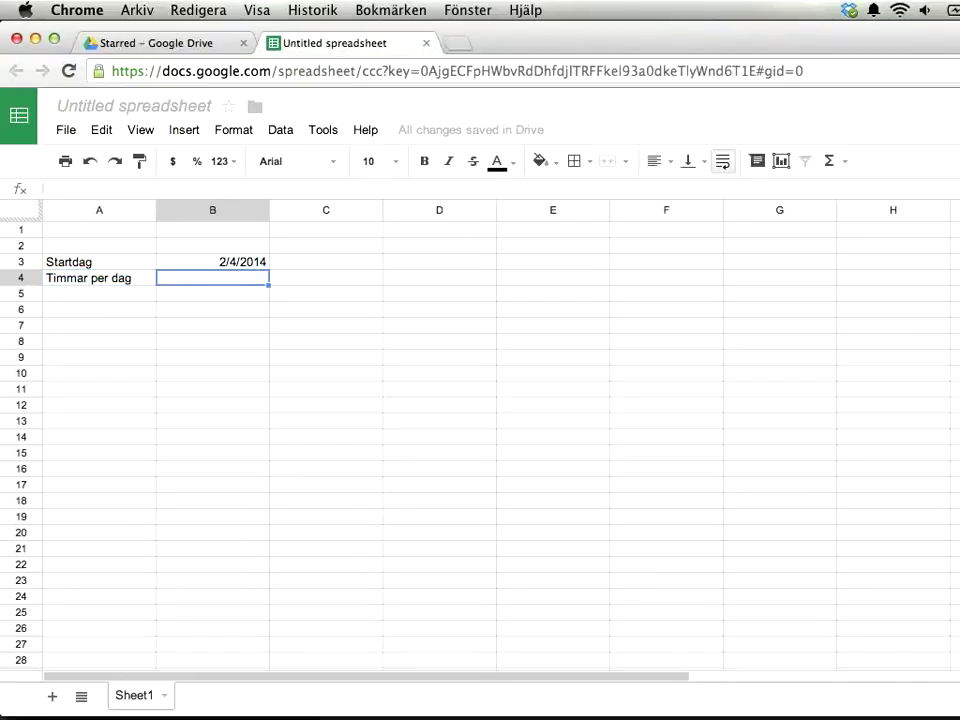
type("16")
key("BackSpace")
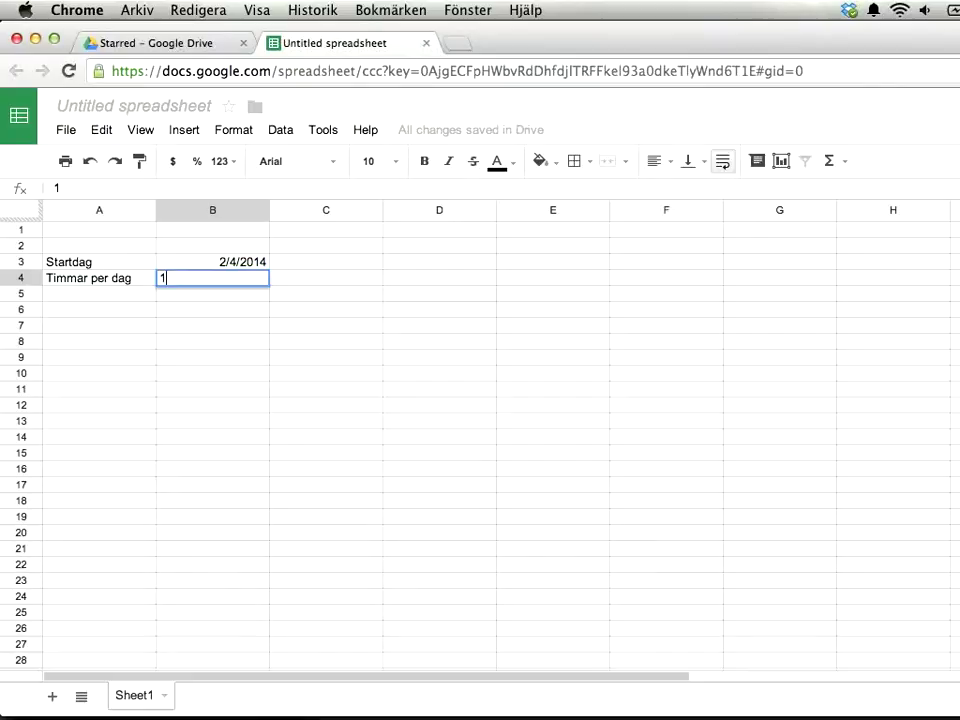
type("1")
key("Return")
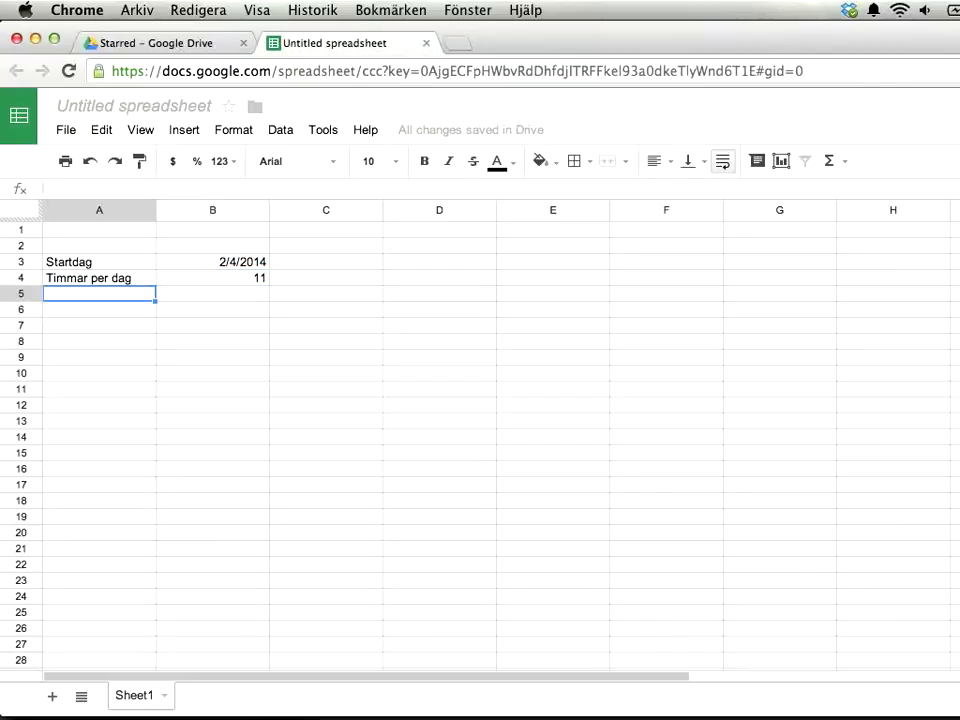
Step: Add Antal prylar 200 in row 5 and Timme per pryl 3 in row 6
type("Antal prylar")
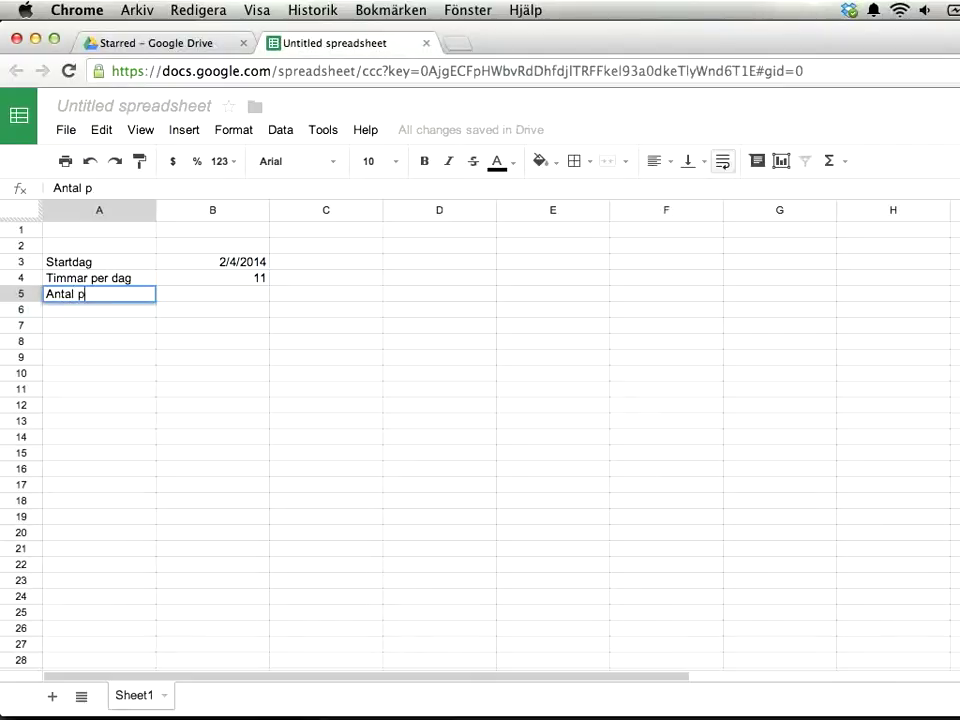
key("Tab")
type("200")
key("Return")
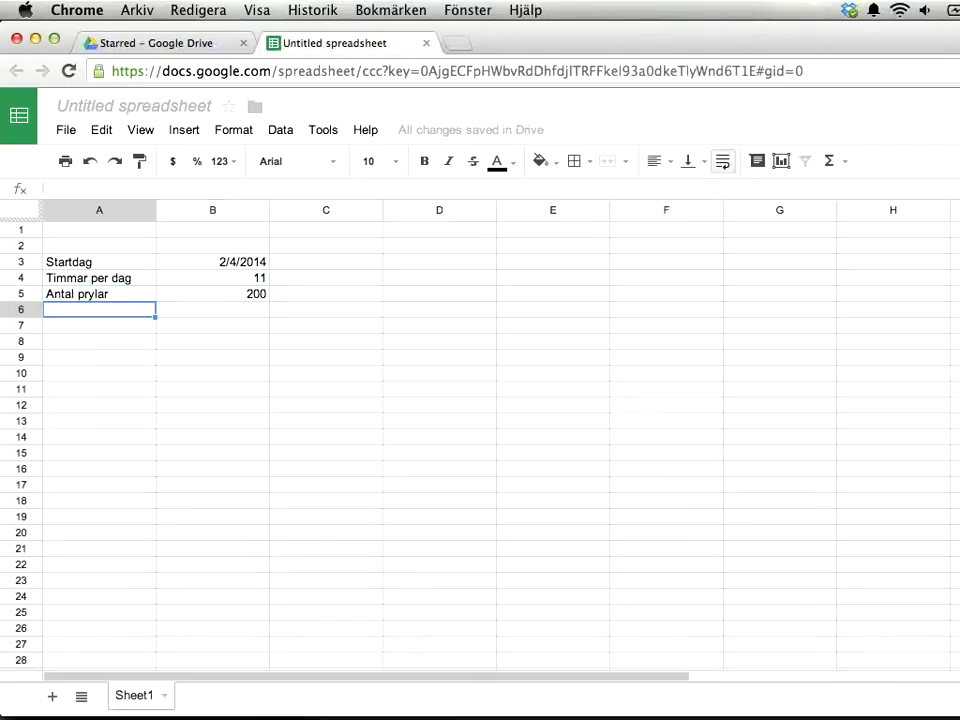
type("Timme per pry")
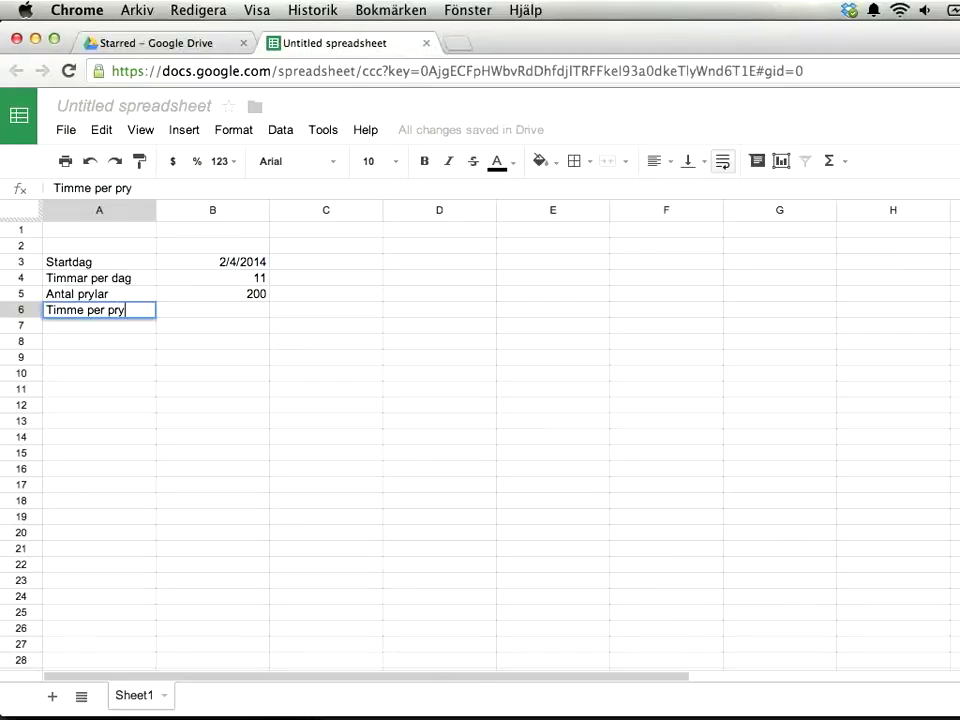
type("l")
key("Tab")
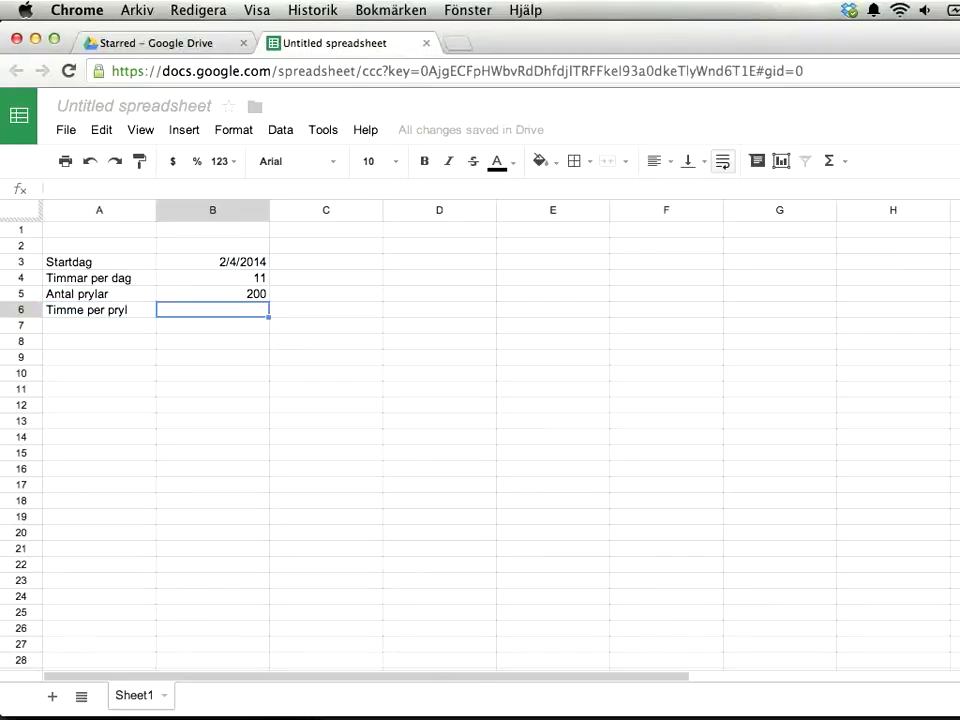
type("3")
key("Return")
left_click(99, 325)
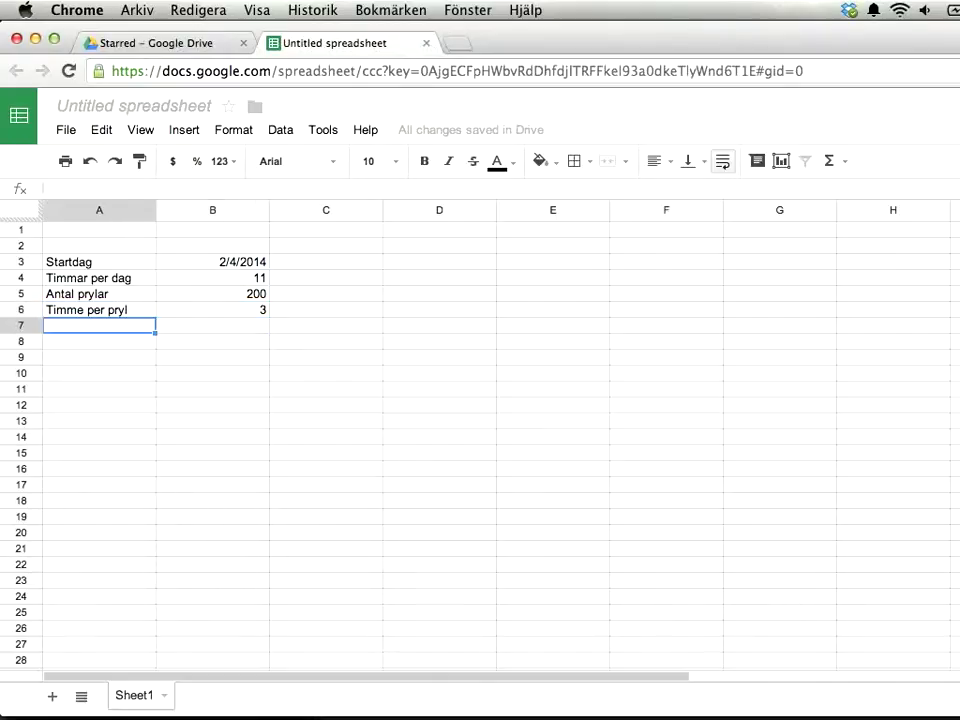
left_click(99, 341)
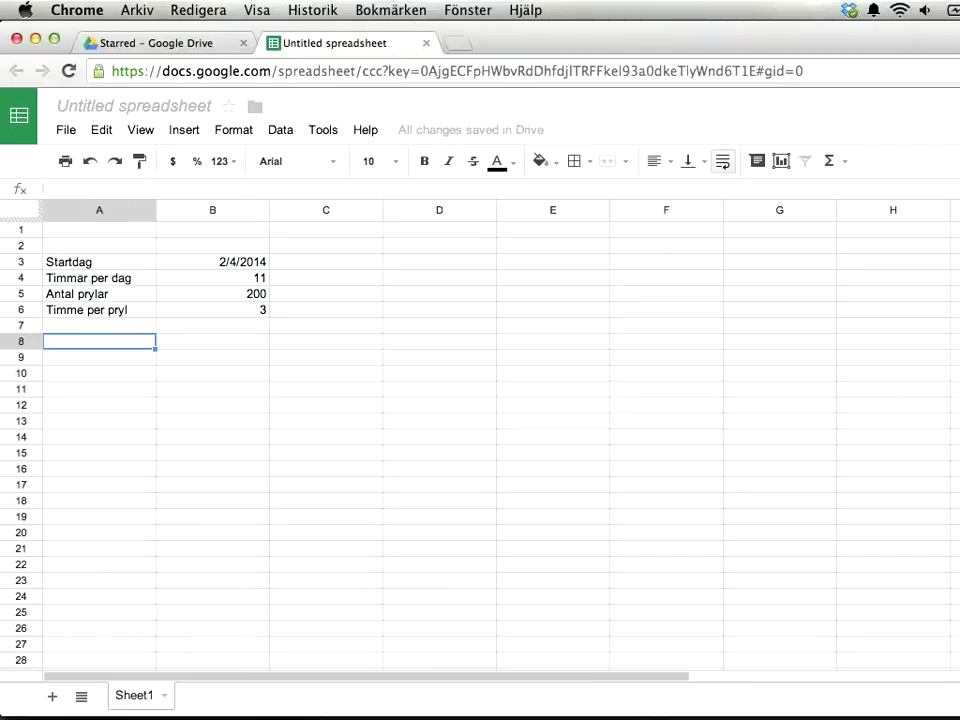
Step: Label A8 Totalt antal timmar and compute 600 in B8 with =B6*B5
type("Totalt antal tim")
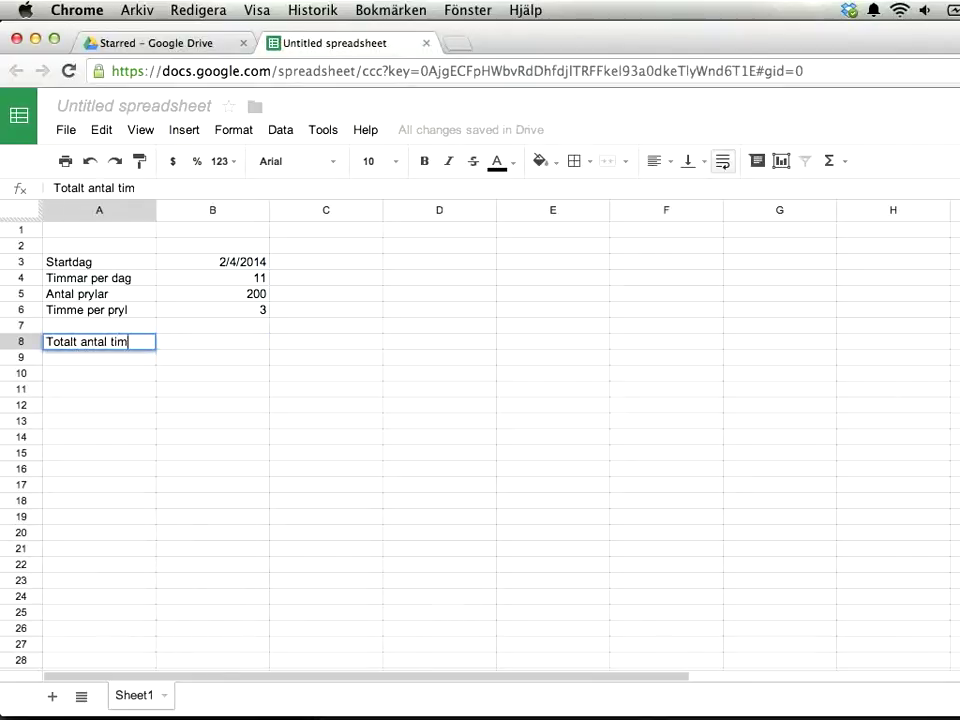
type("mar")
key("Return")
left_click(212, 357)
left_click(212, 341)
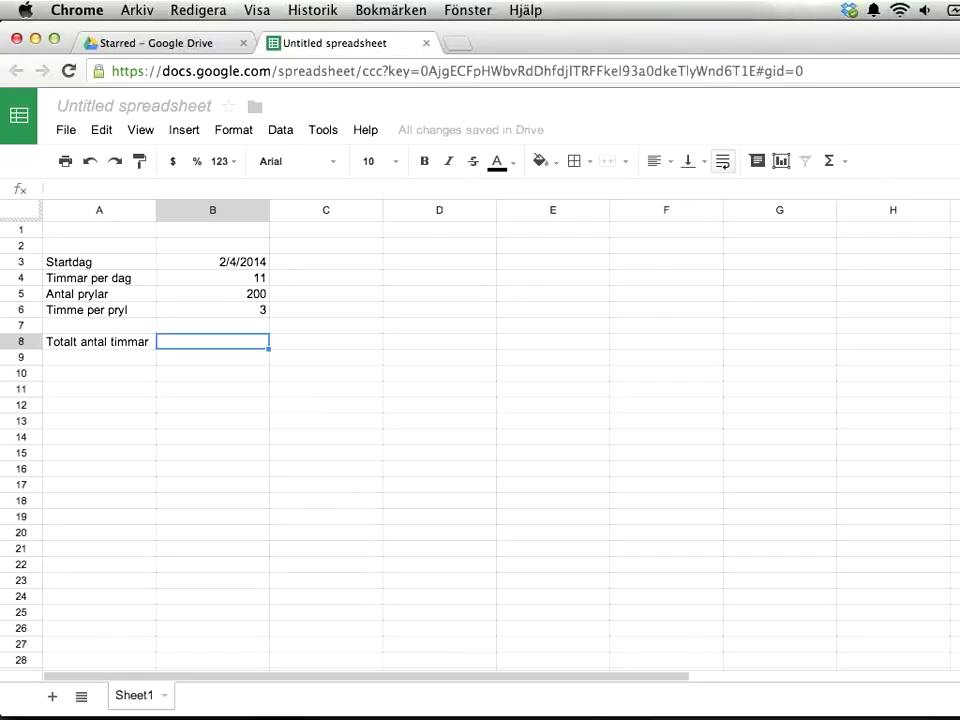
type("=")
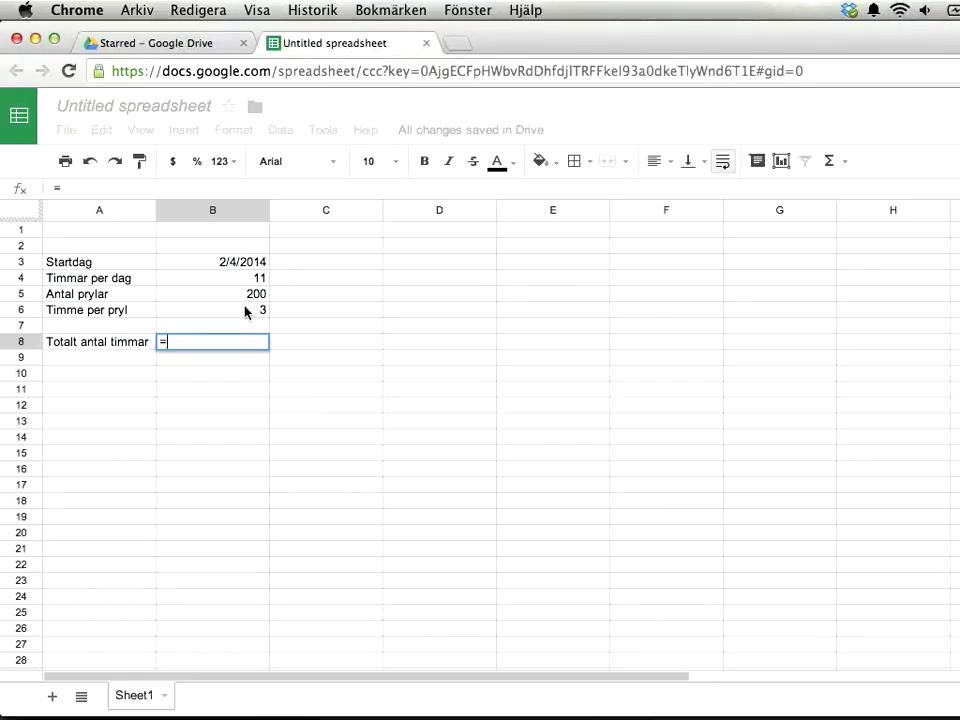
left_click(245, 312)
type("*")
key("Up")
key("Up")
key("Up")
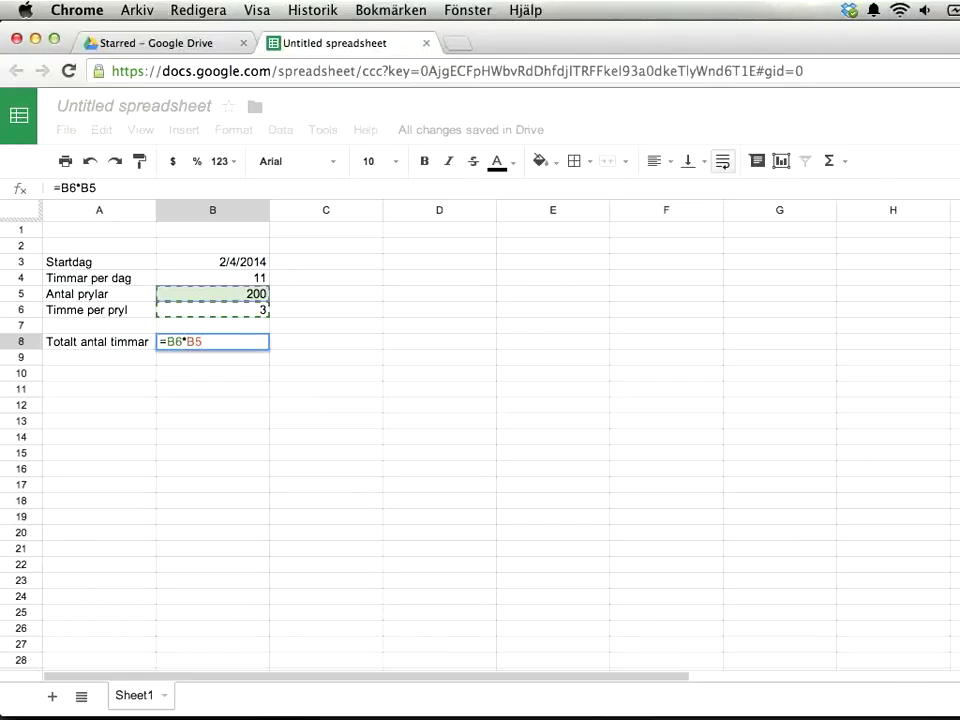
key("Return")
left_click(212, 373)
left_click(99, 373)
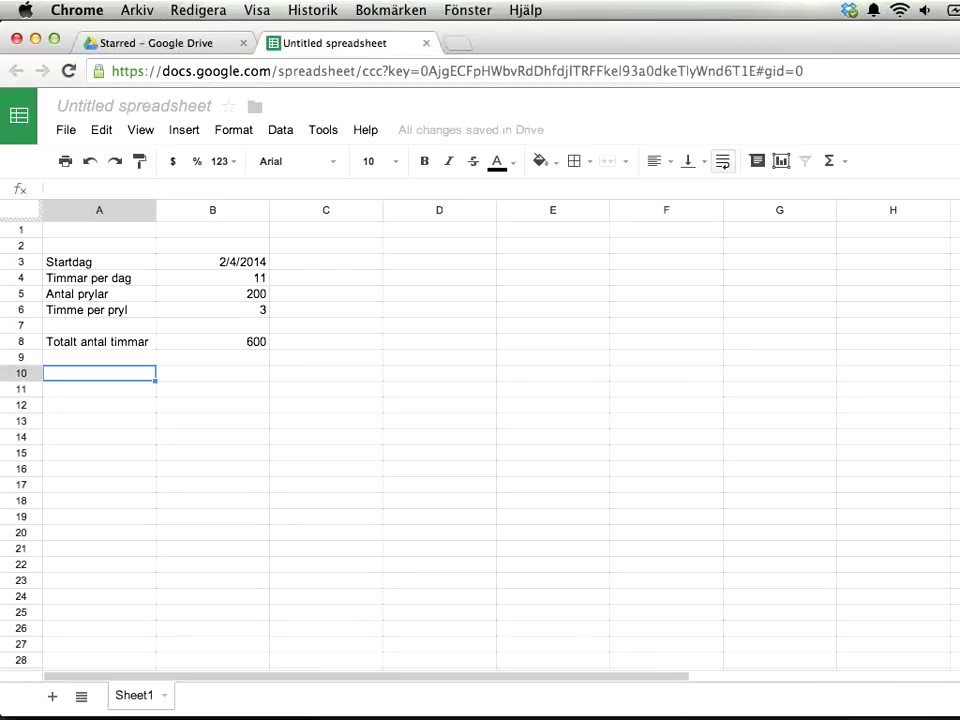
Step: Label A10 Slutdag and begin typing =workday(B3;B8/B4 in B10
type("Slutdag")
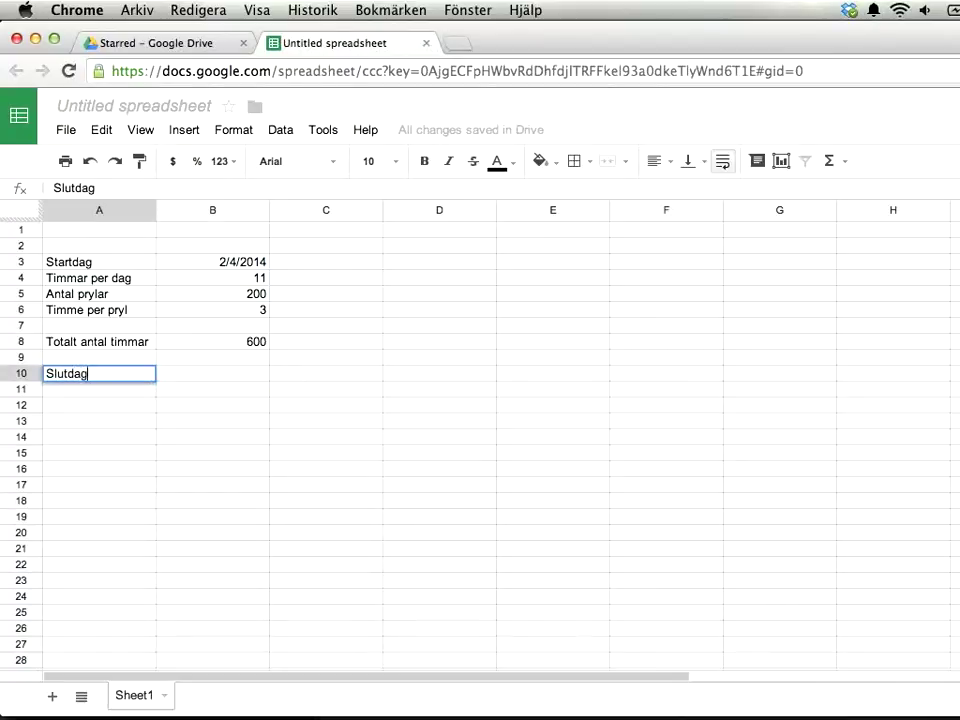
key("Return")
left_click(99, 373)
left_click(212, 373)
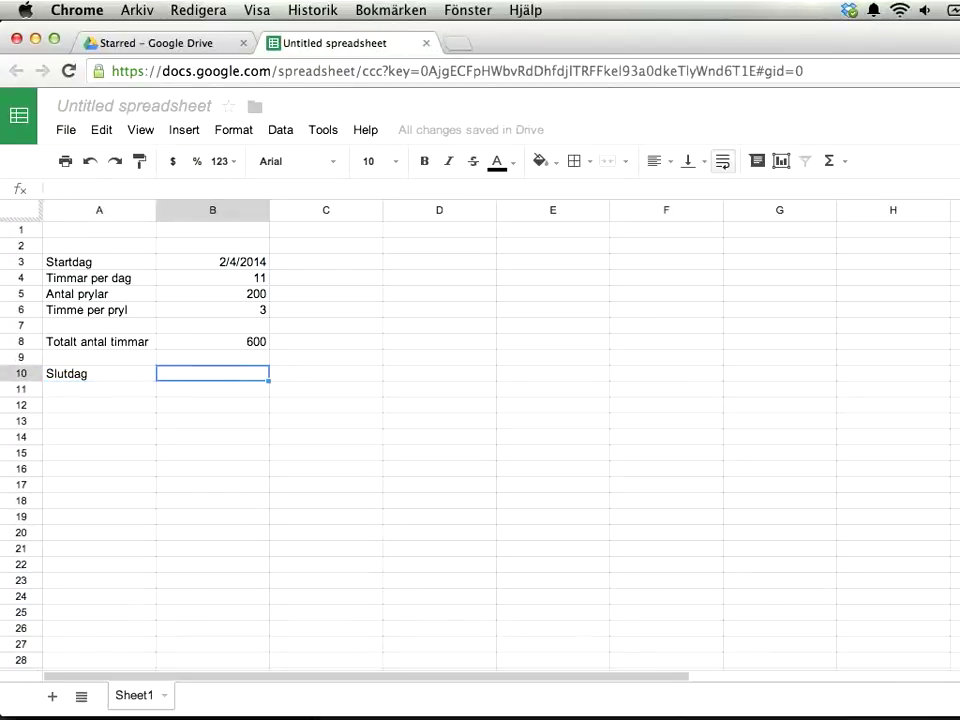
type("=workday")
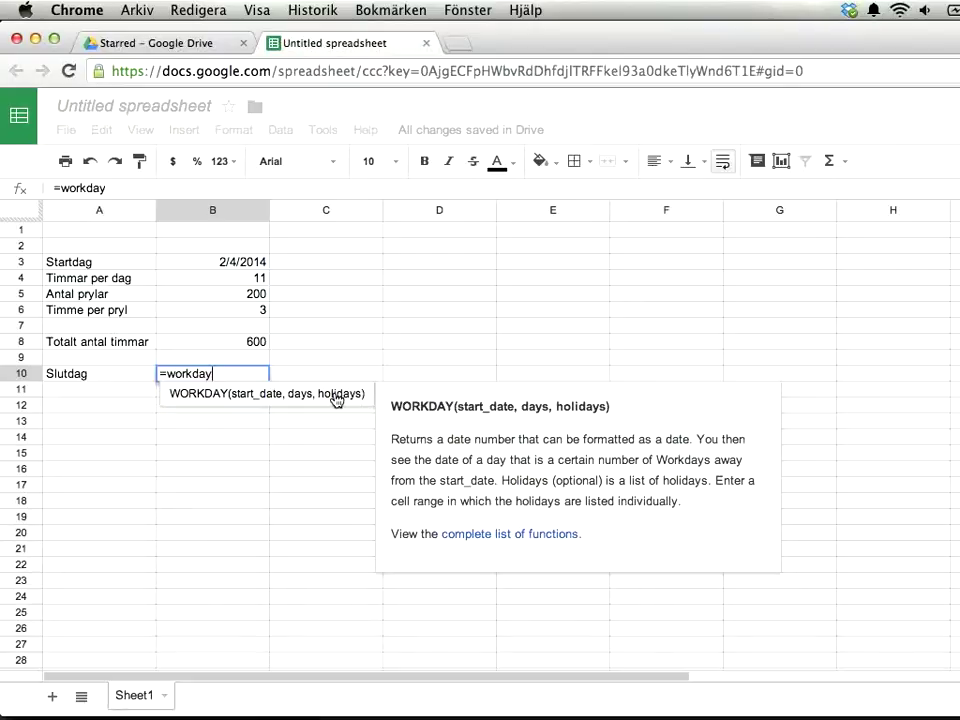
type("(")
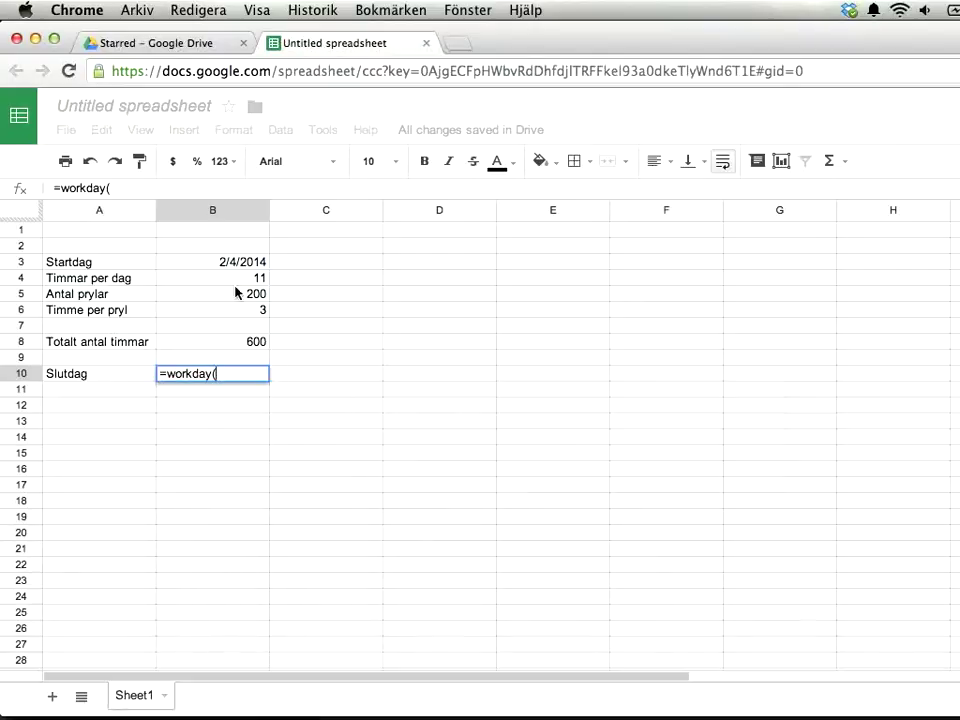
left_click(227, 262)
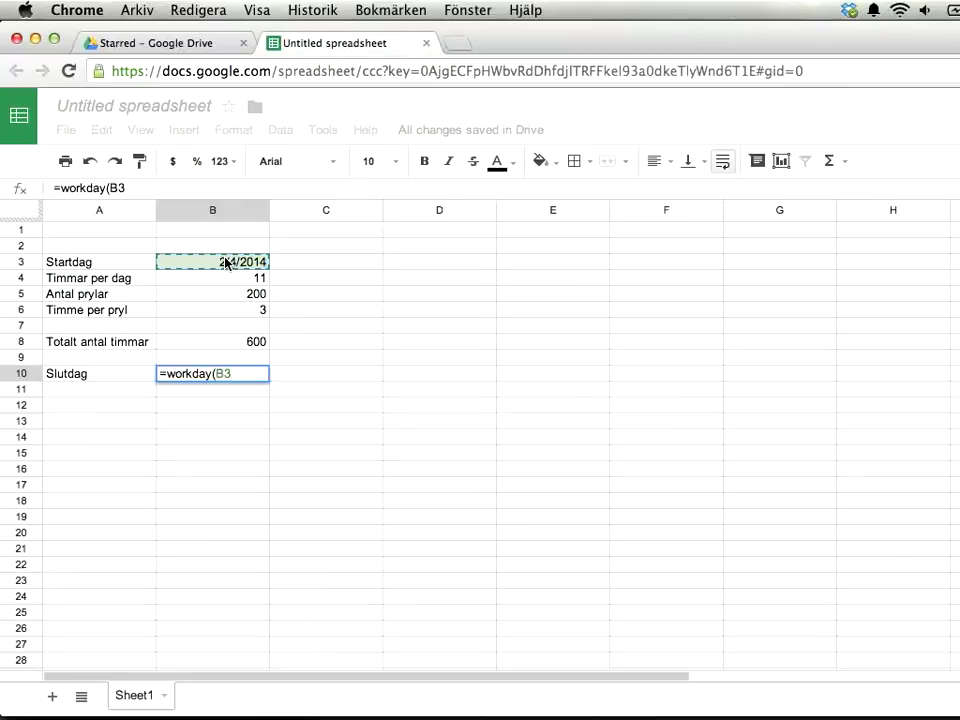
type(";")
left_click(189, 344)
type("/")
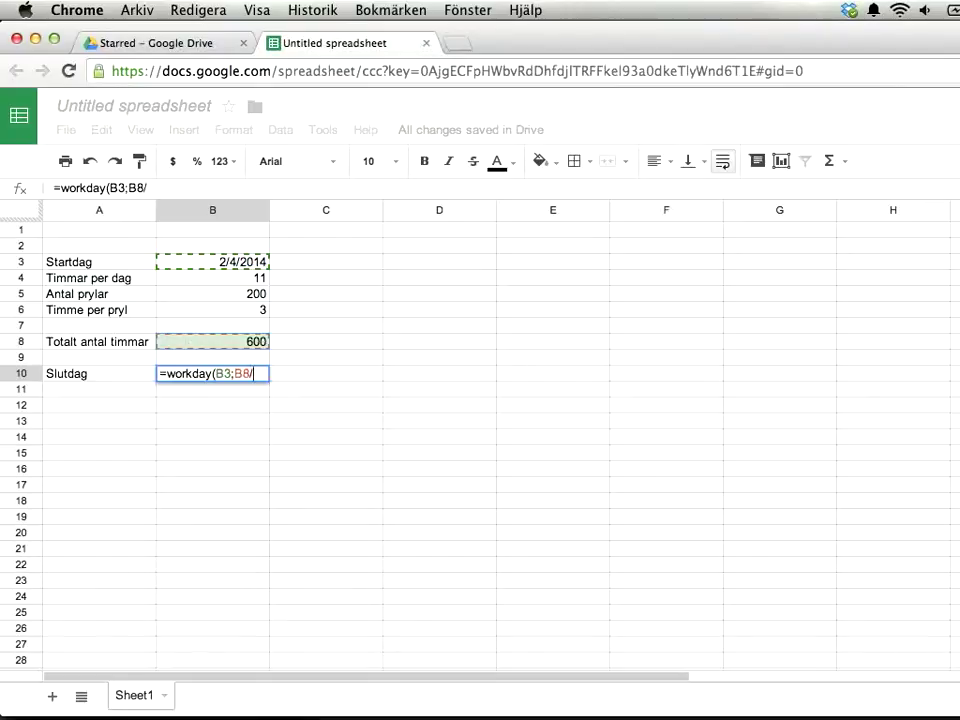
left_click(181, 281)
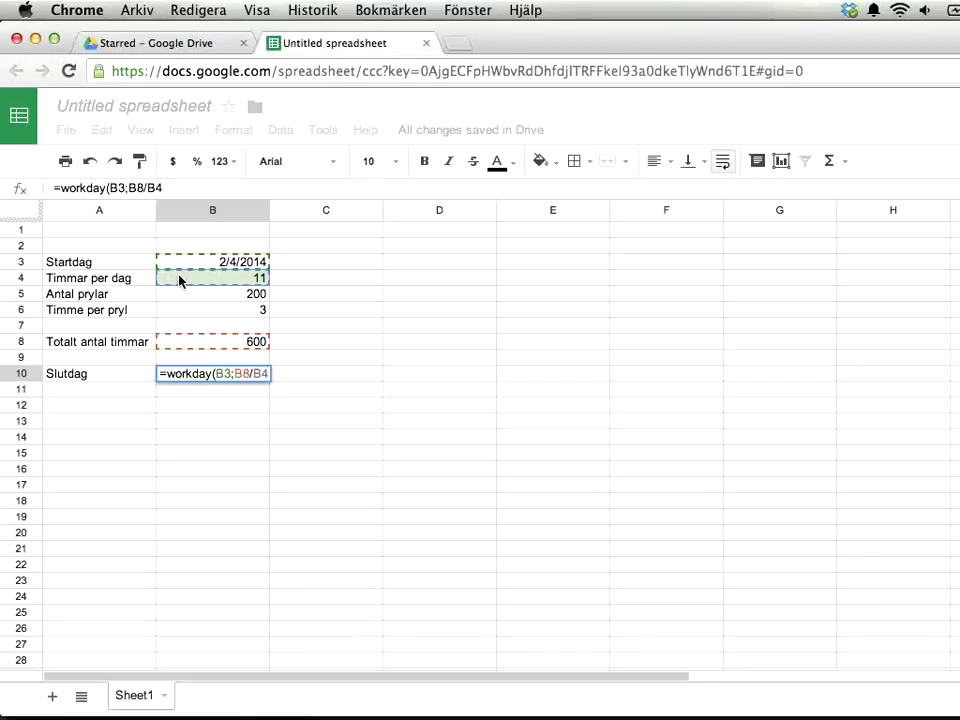
Step: Close the WORKDAY formula and move the Slutdag row from row 10 to row 12
type(")")
key("Return")
left_click(84, 376)
left_click_drag(84, 376, 195, 375)
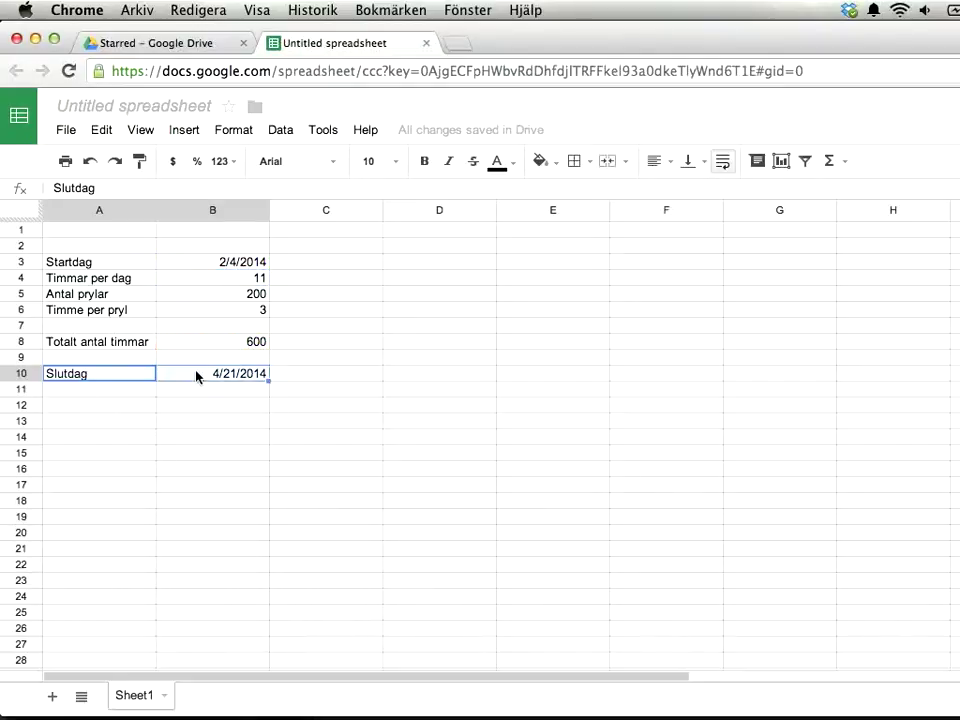
key("super+x")
left_click(122, 405)
key("super+v")
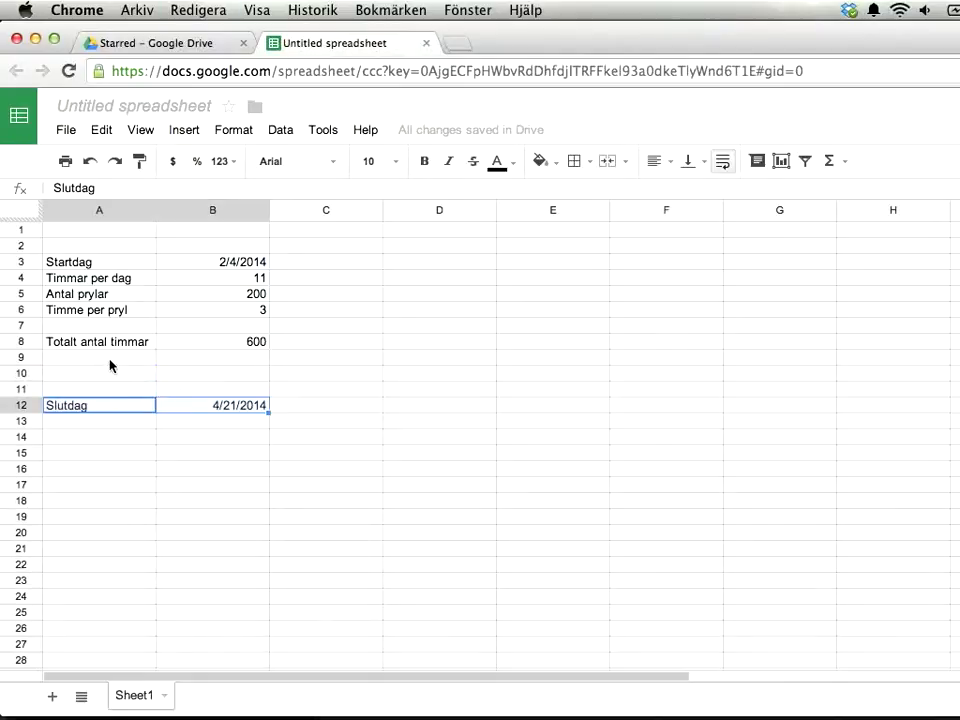
Step: Add Totalt antal dagar in row 9 with =B8/B4, giving 54.5454545454545
left_click(109, 357)
type("Totalt antal ag")
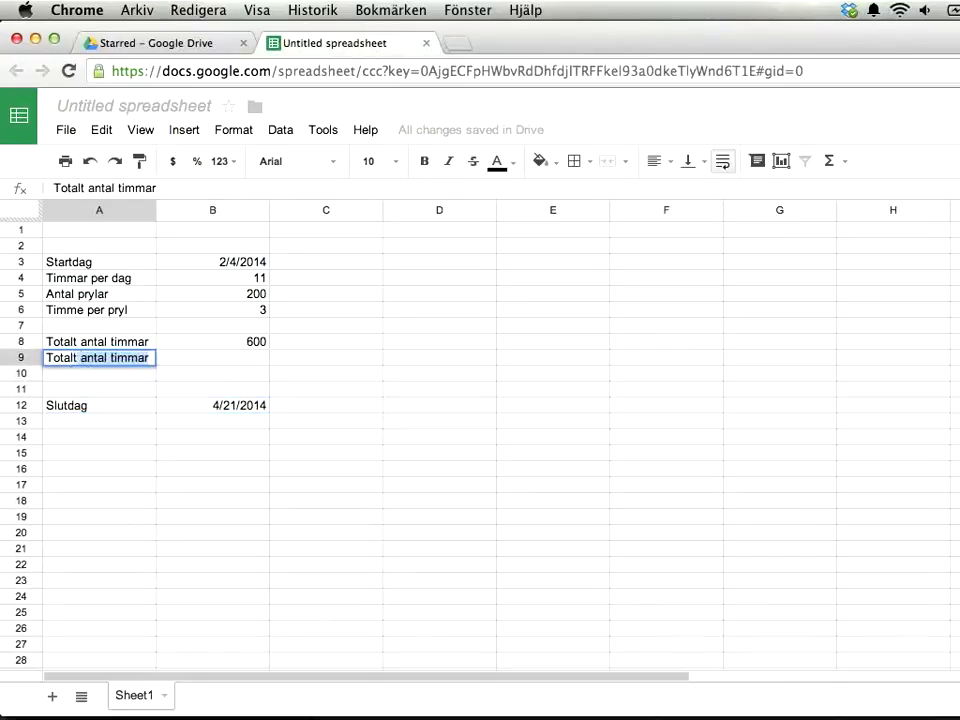
key("BackSpace")
key("BackSpace")
type("dagar")
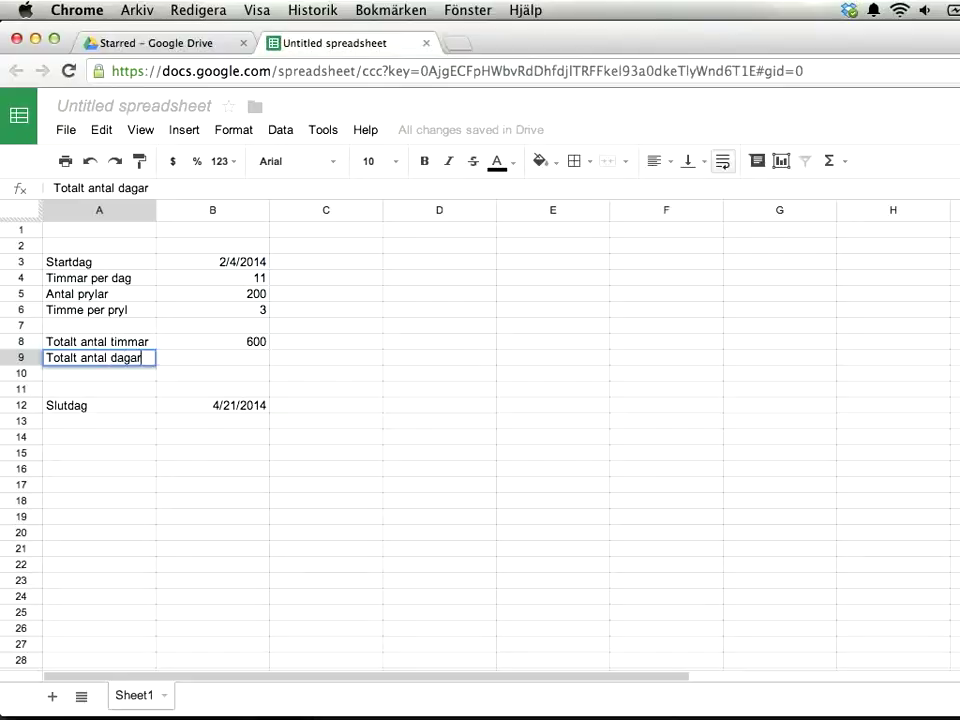
key("Tab")
type("=B8/B7")
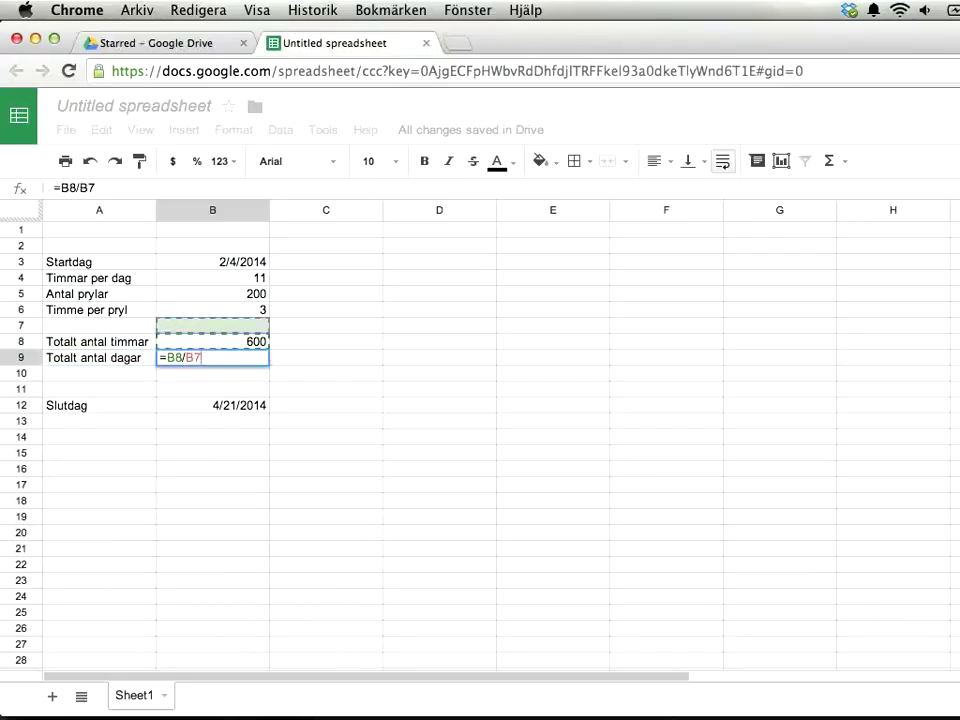
key("BackSpace")
type("4")
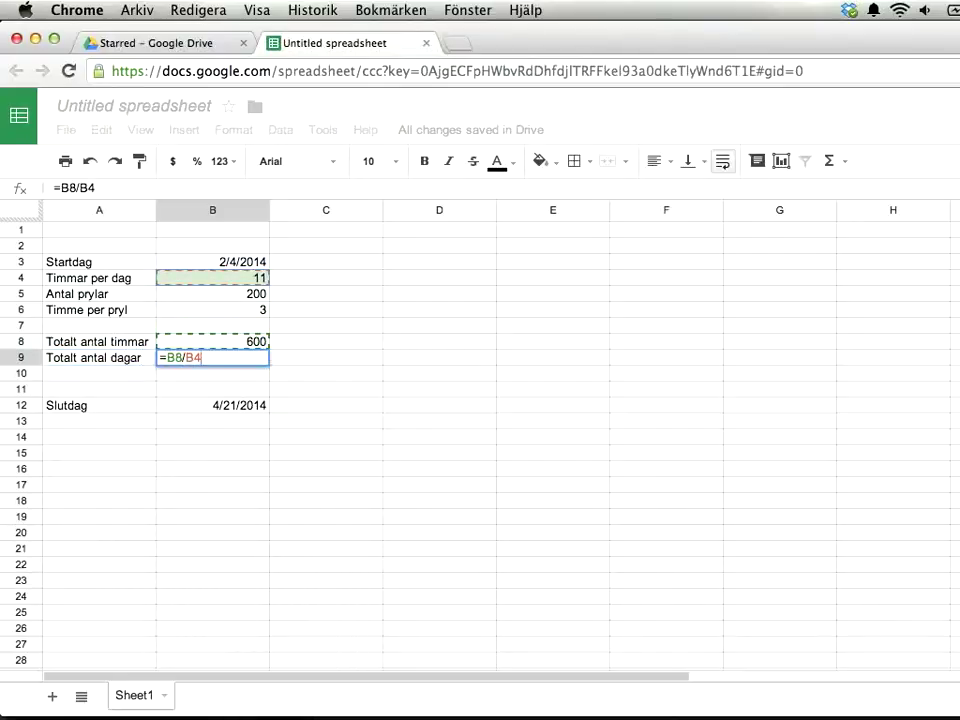
key("Return")
left_click(212, 357)
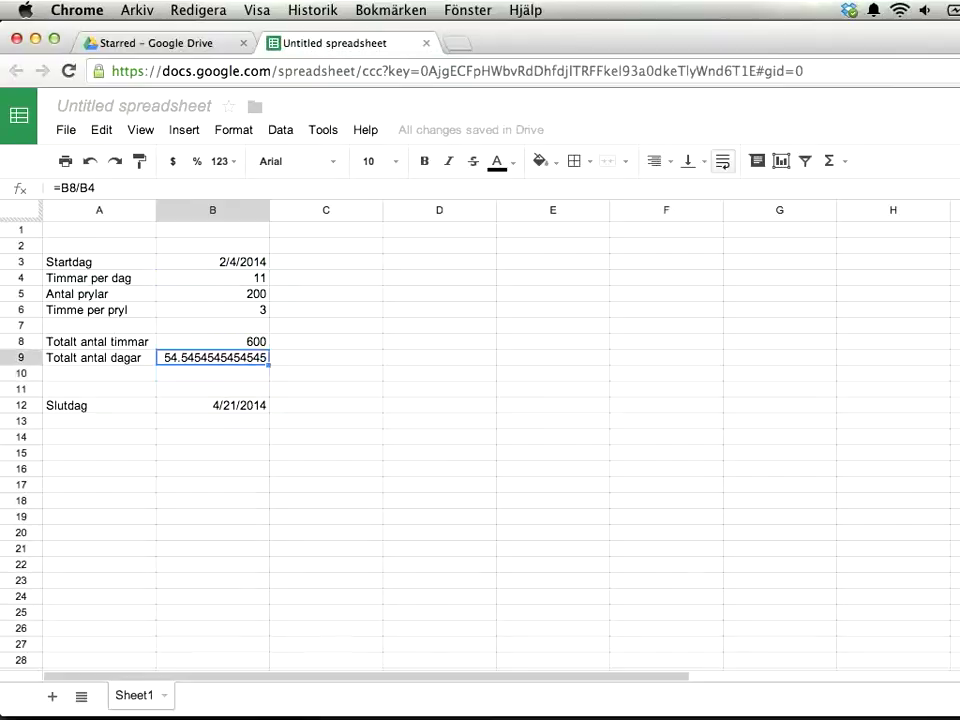
Step: Change the Slutdag formula in B12 to =workday(B3;B9)
left_click(195, 407)
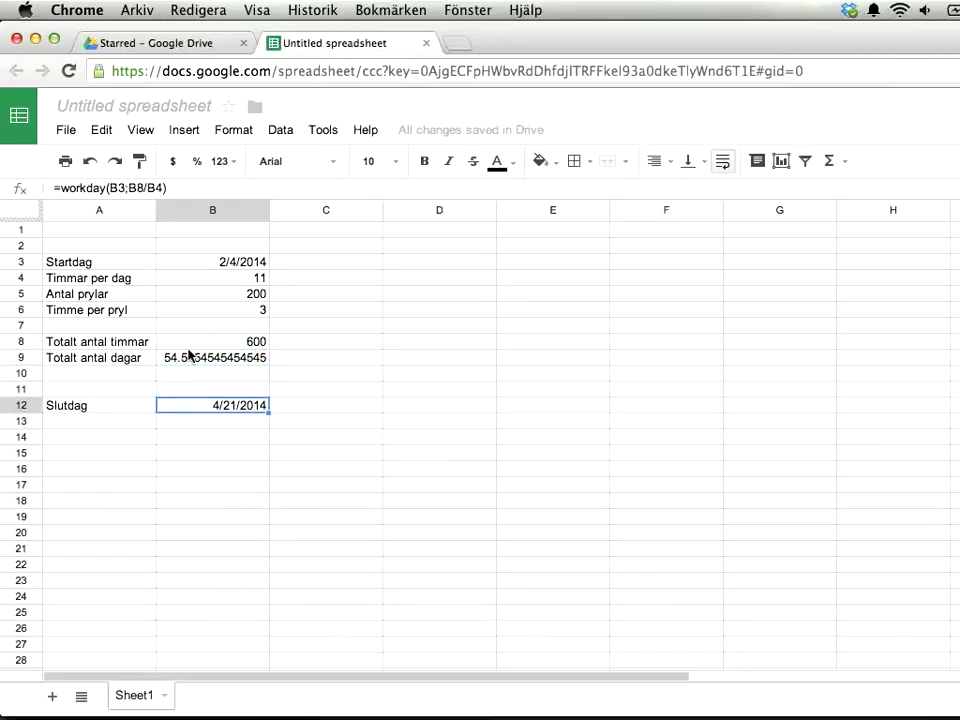
key("Return")
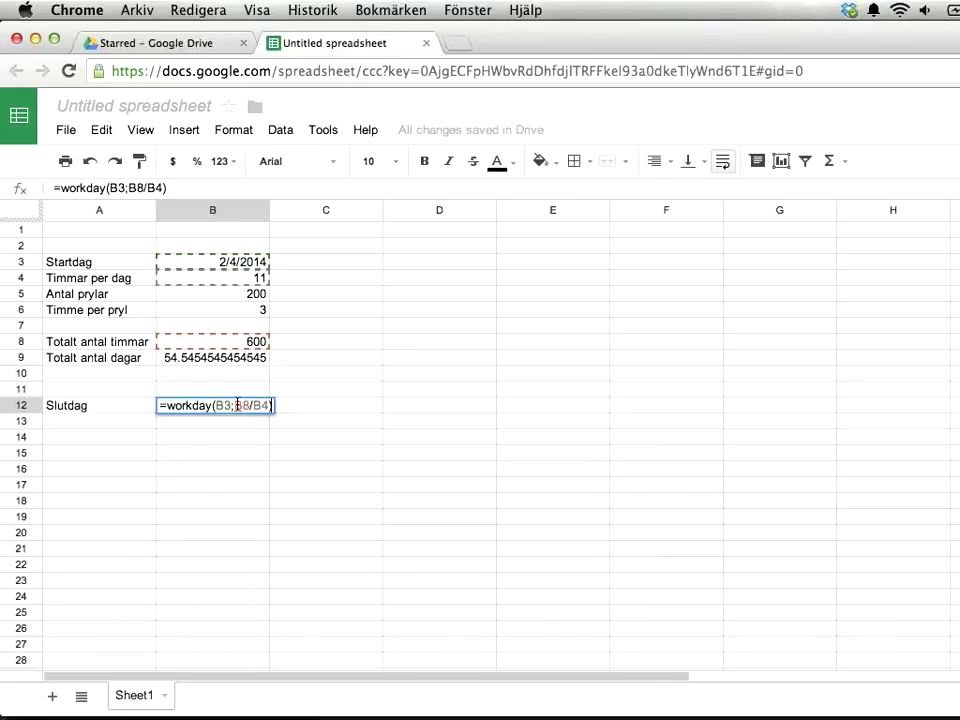
left_click_drag(236, 405, 311, 418)
key("BackSpace")
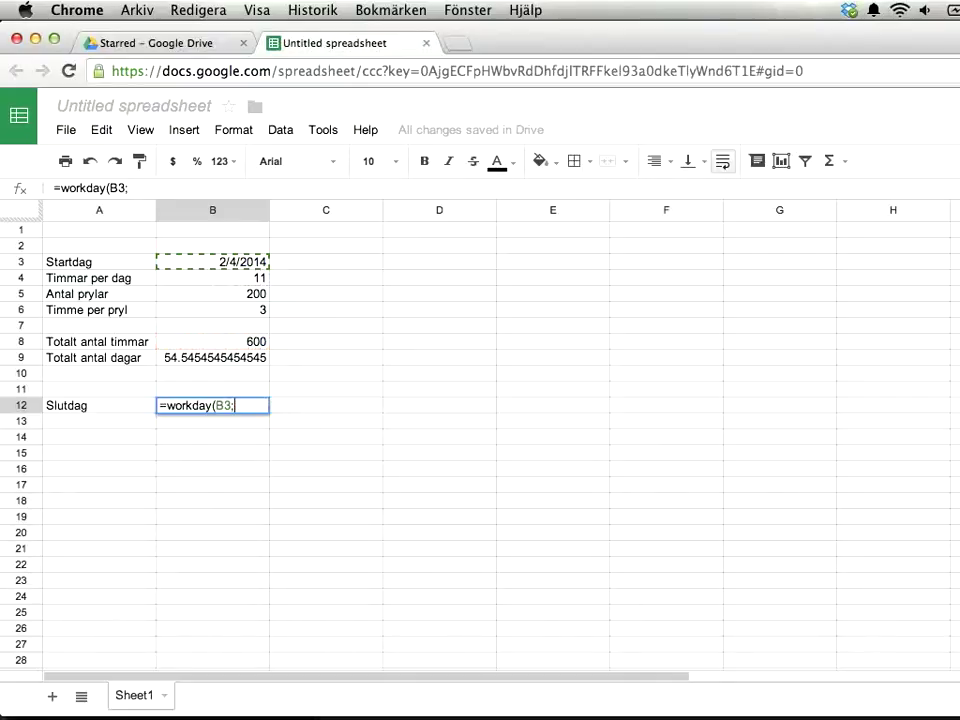
left_click(238, 357)
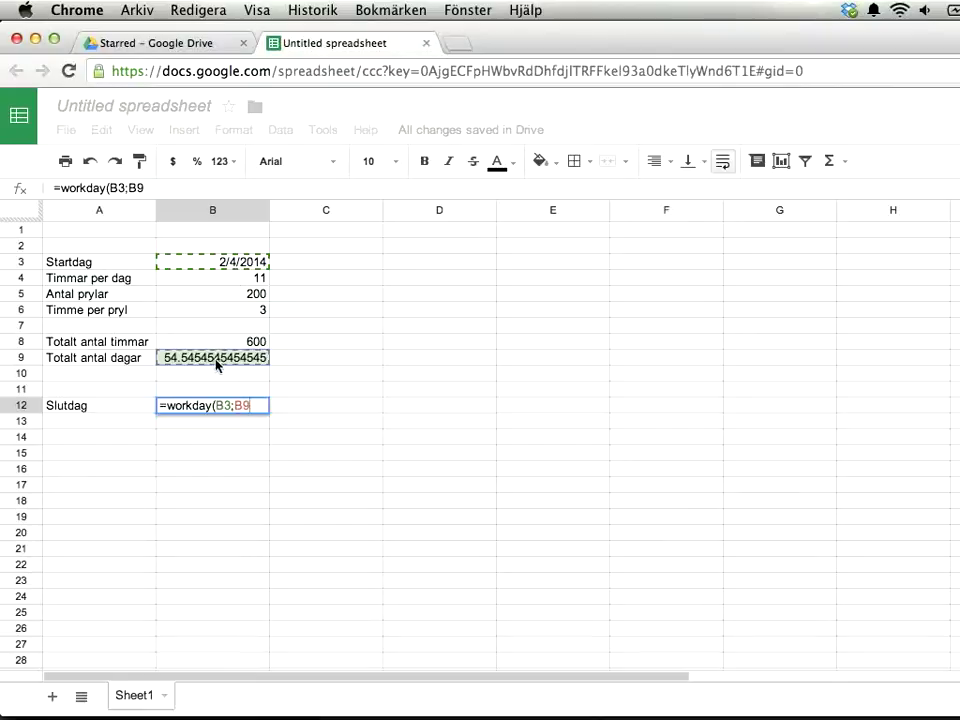
type(")")
key("Return")
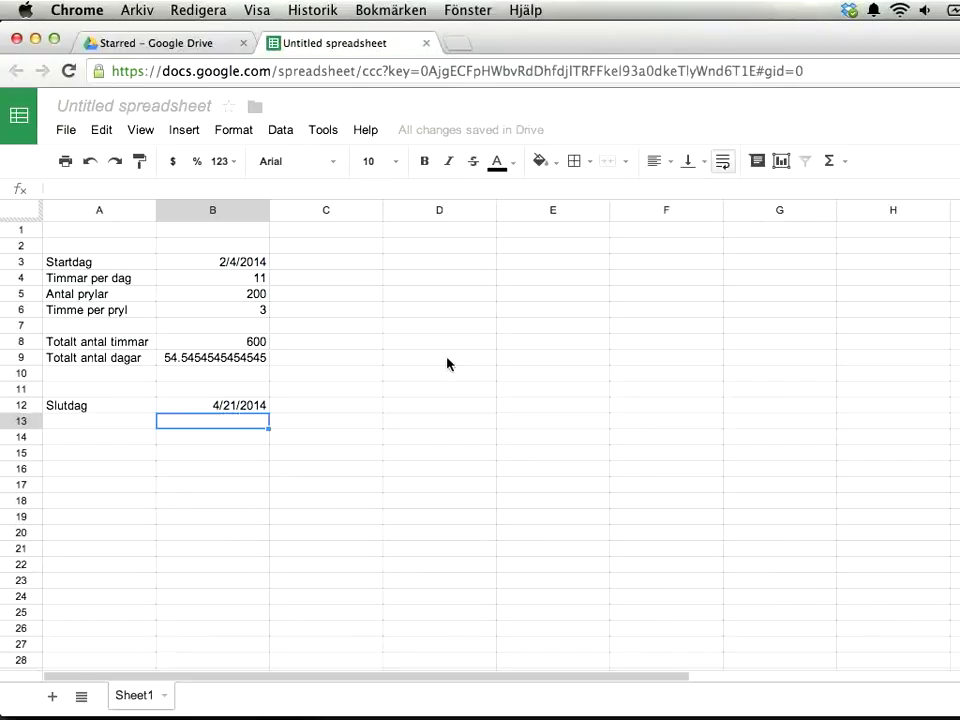
Step: Put the Lediga dagar heading in D2 with 2014-04-03 and 2014-02-22 below it
left_click(435, 249)
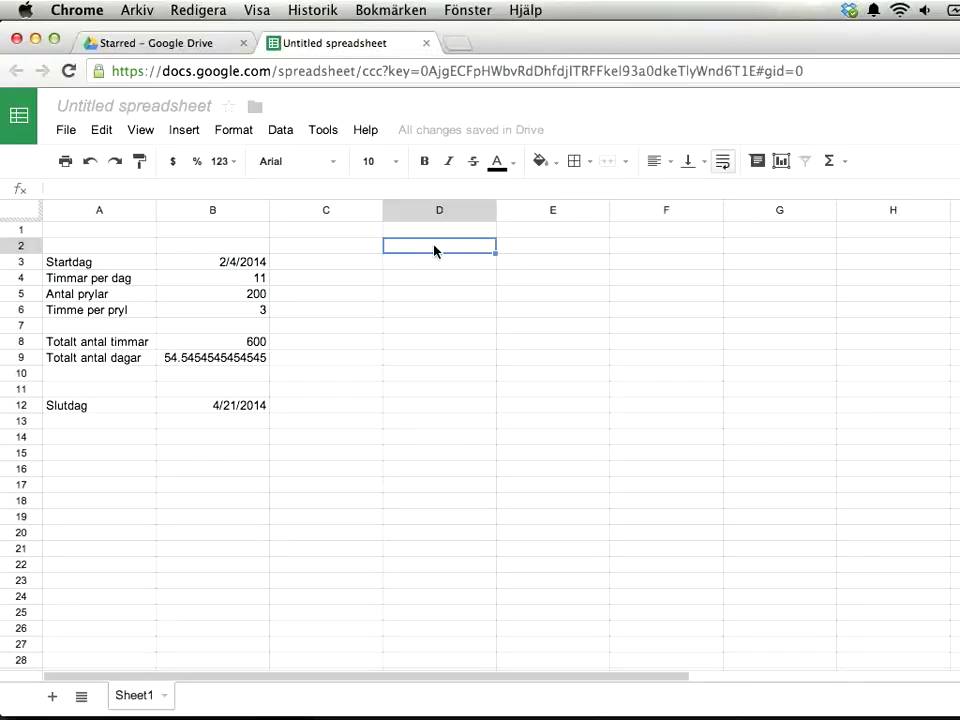
type("Lediga daga")
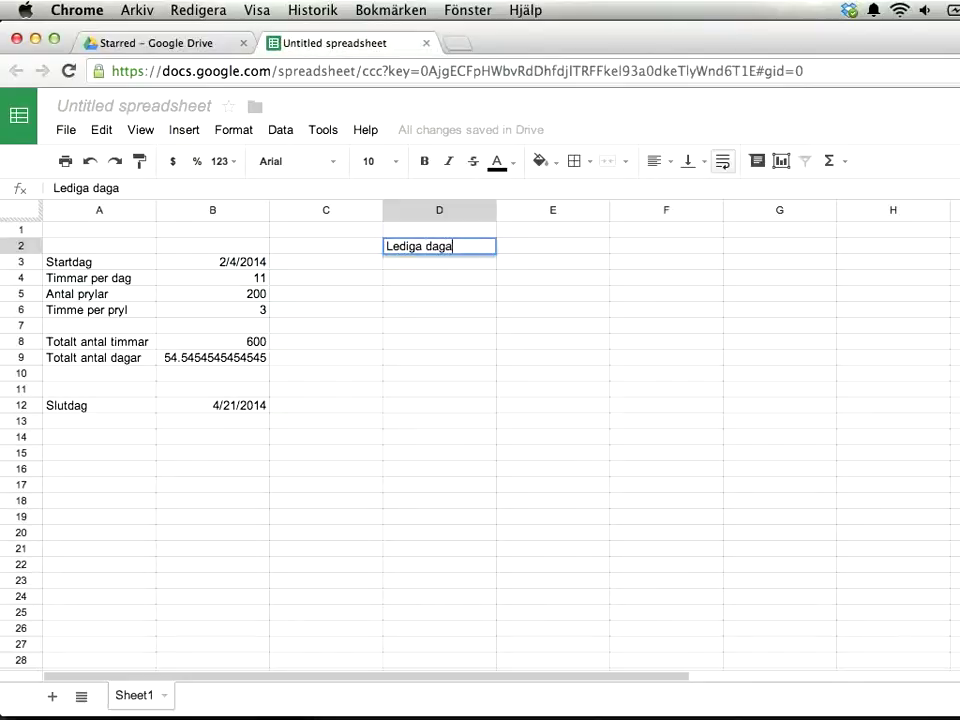
type("r")
key("Return")
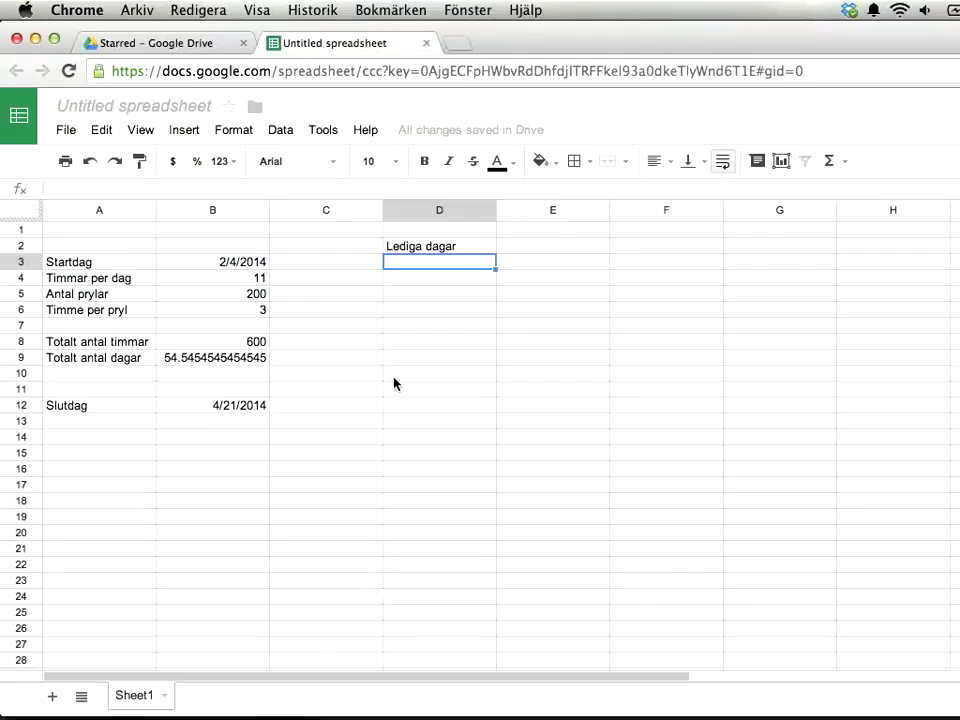
type("2014-0")
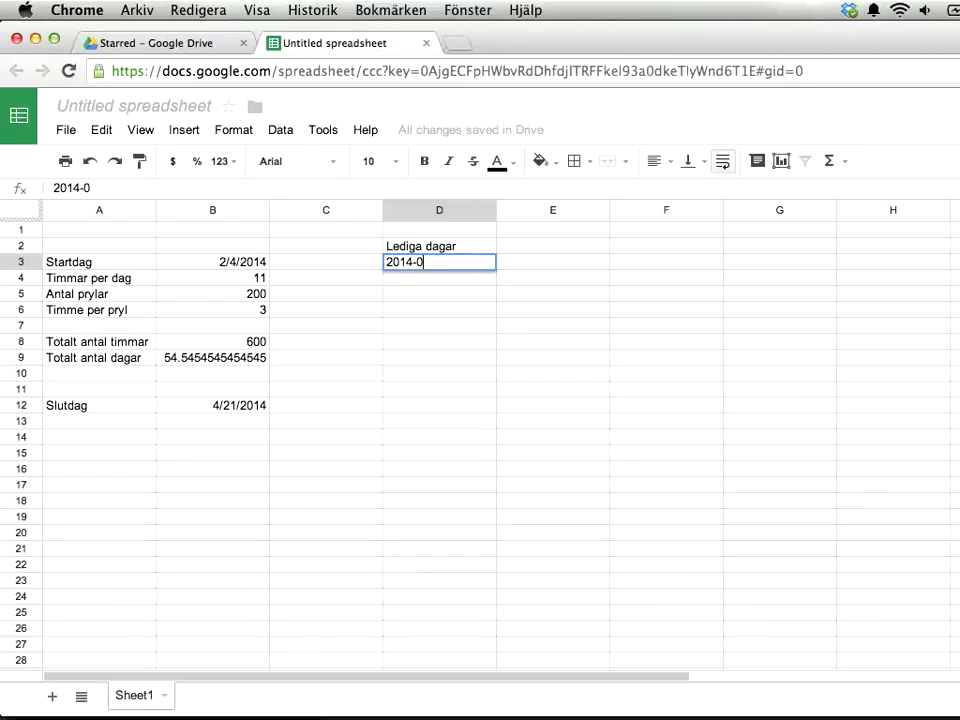
type("4-03")
key("Return")
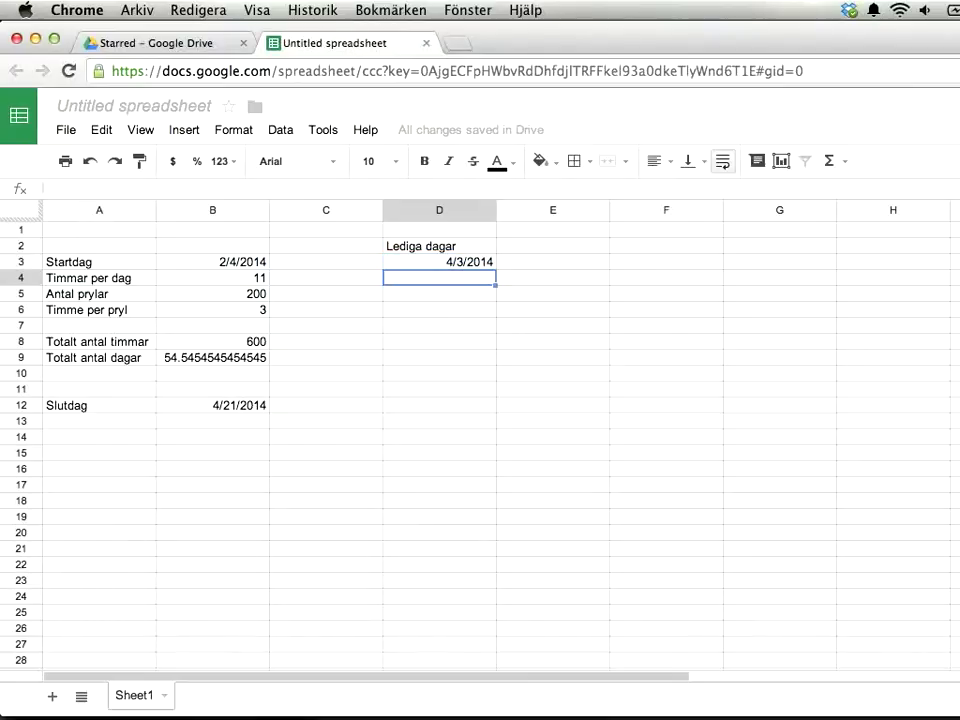
type("2014-")
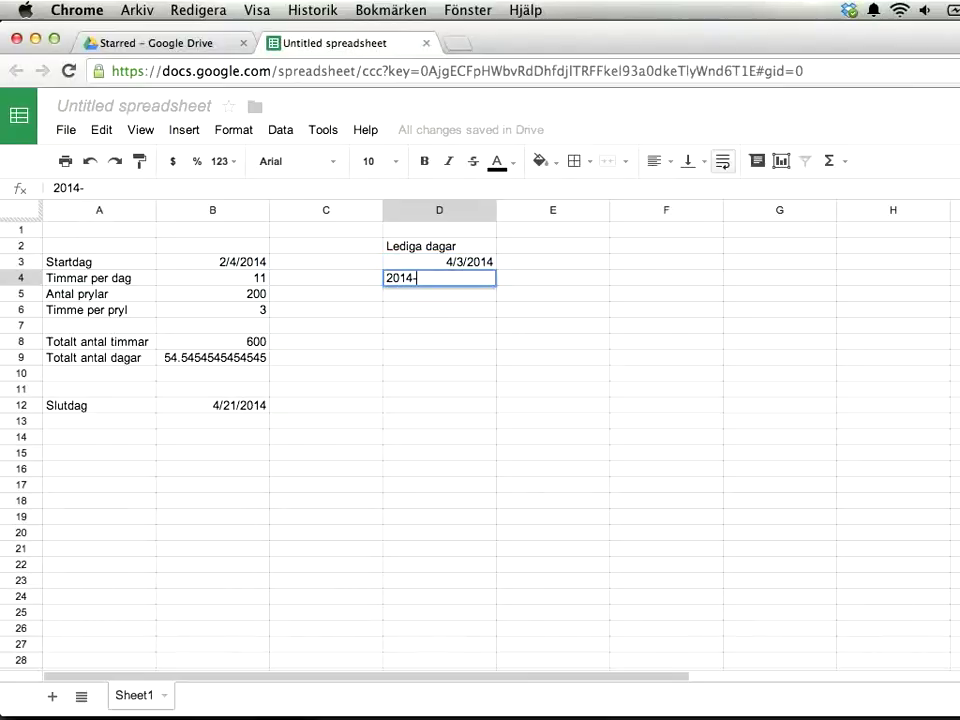
type("02-22")
key("Return")
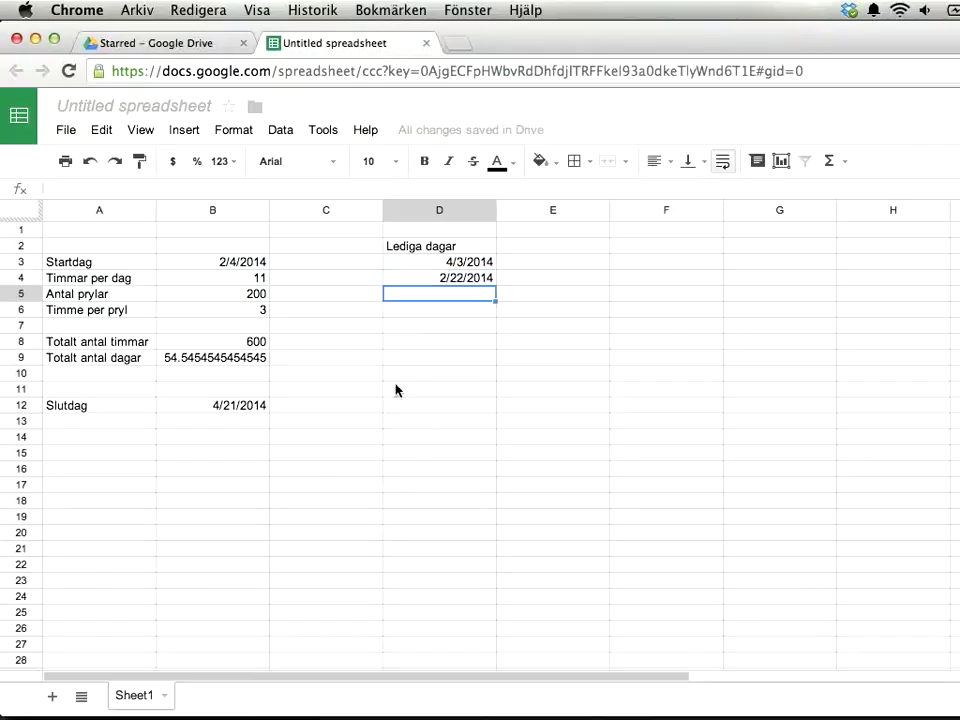
left_click(228, 407)
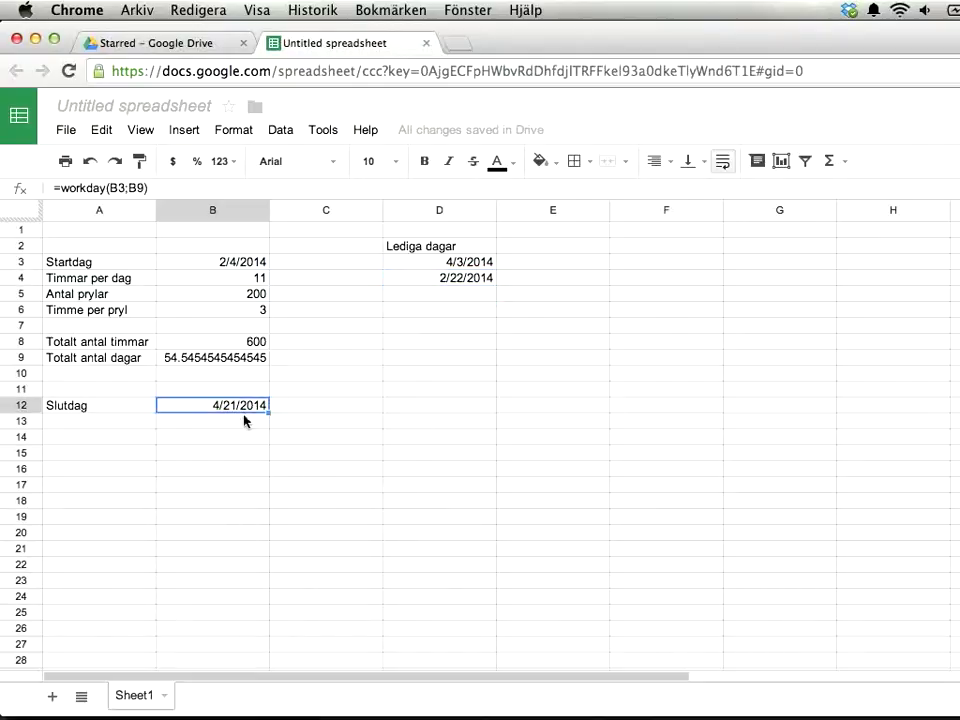
Step: Extend the Slutdag formula to =workday(B3;B9;D3:D10), giving 4/22/2014
double_click(190, 408)
key("BackSpace")
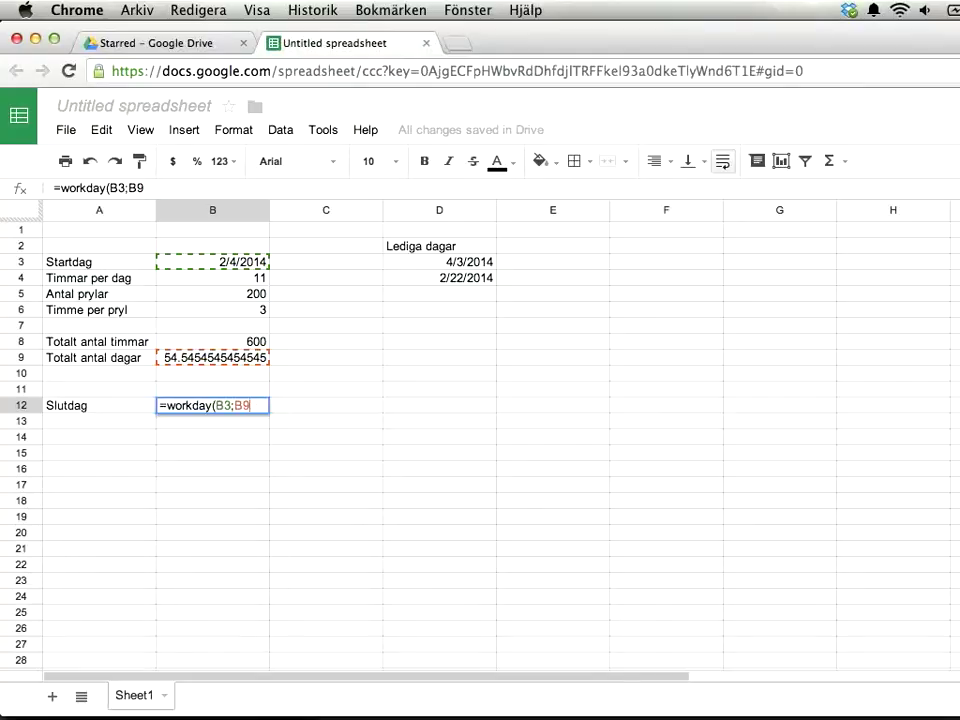
type(";")
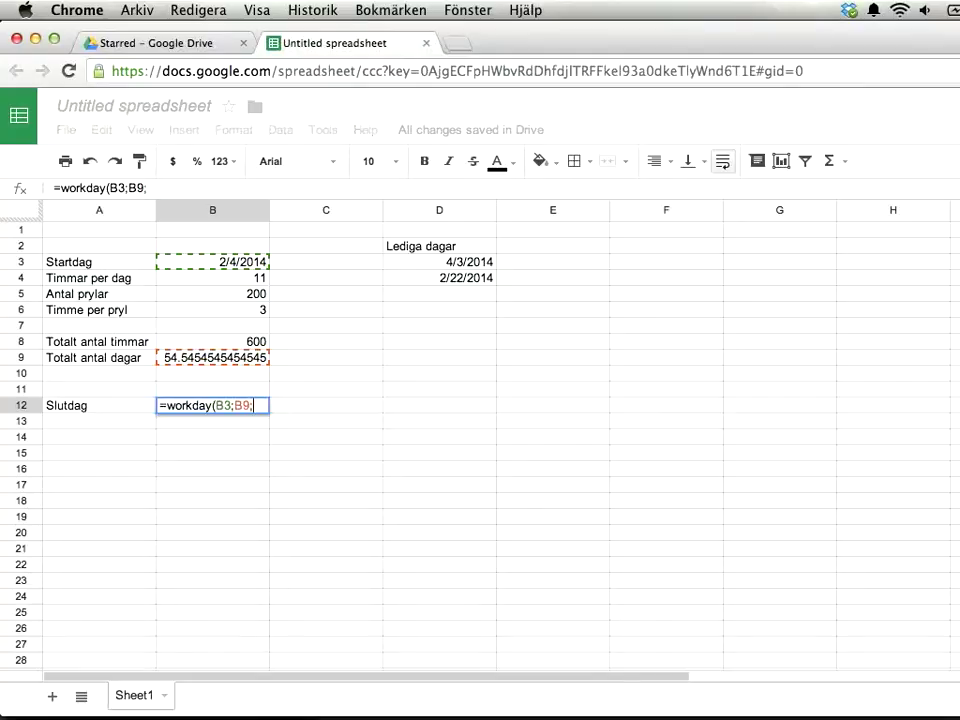
left_click(459, 263)
left_click_drag(459, 265, 457, 379)
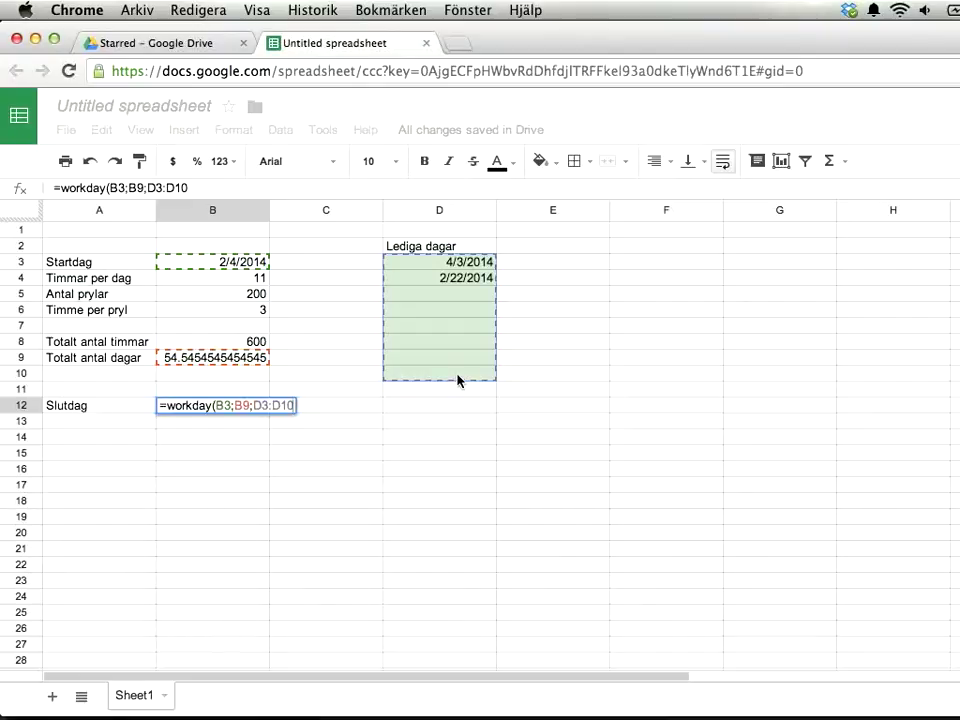
type(")")
key("Return")
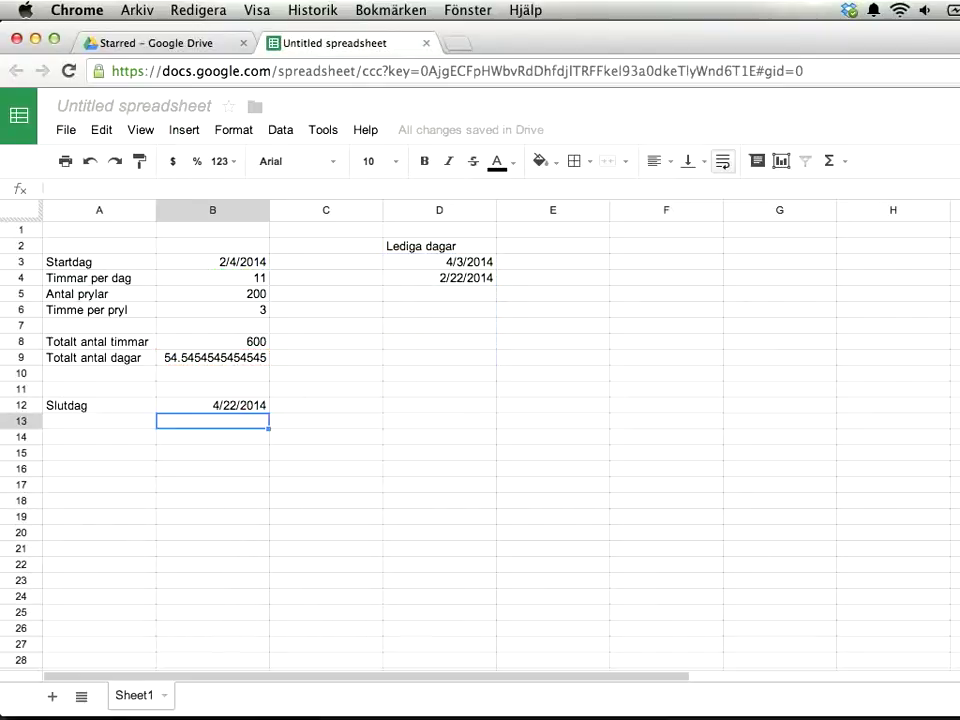
left_click(234, 404)
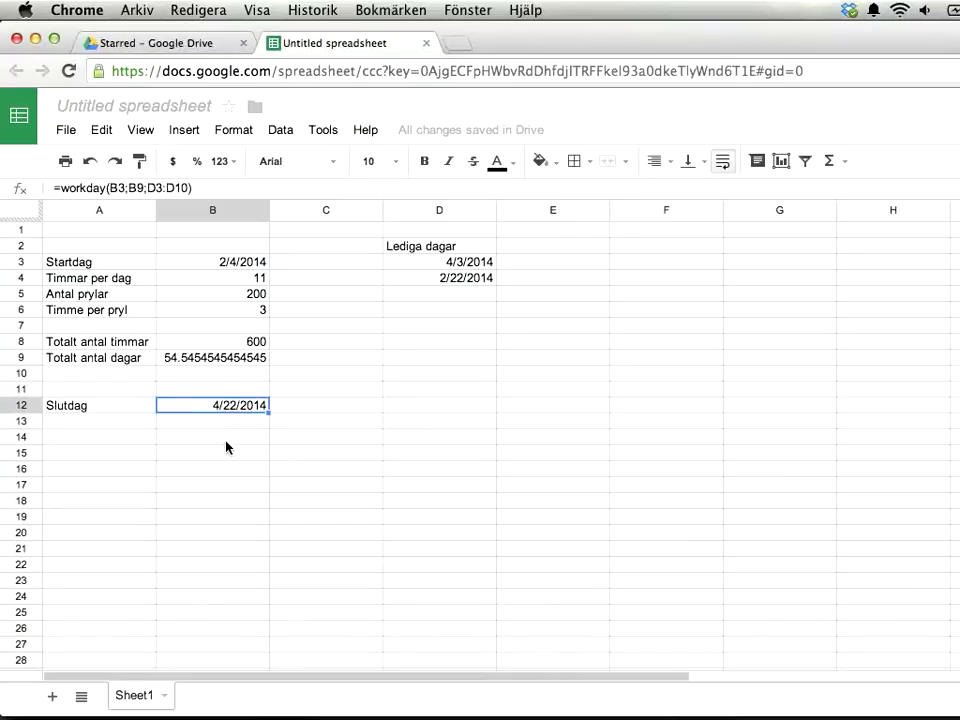
left_click_drag(381, 259, 407, 313)
key("Delete")
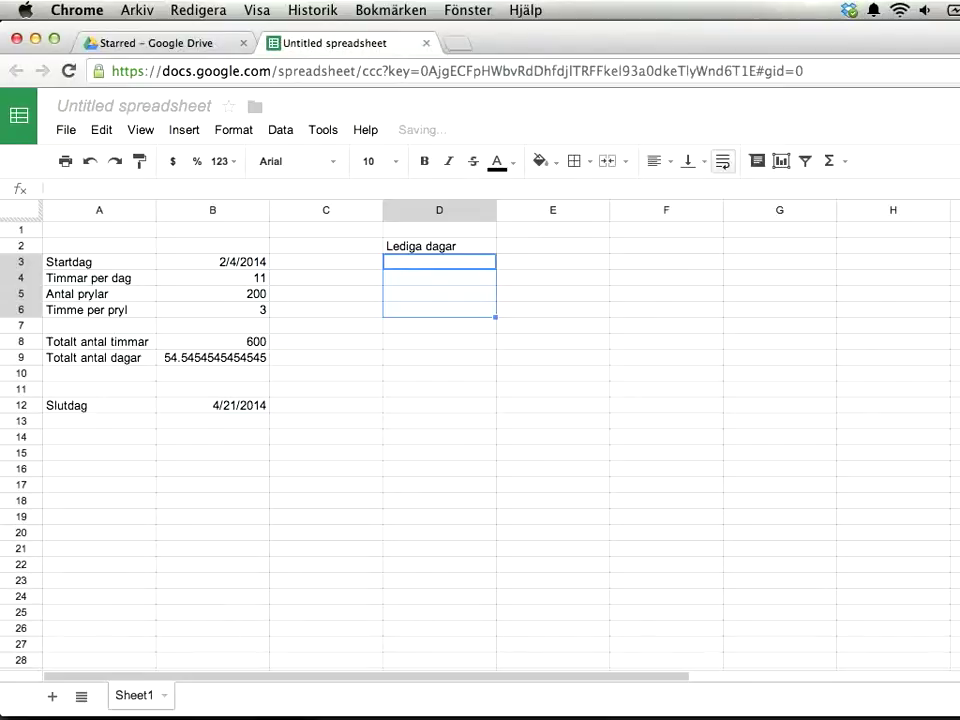
key("super+z")
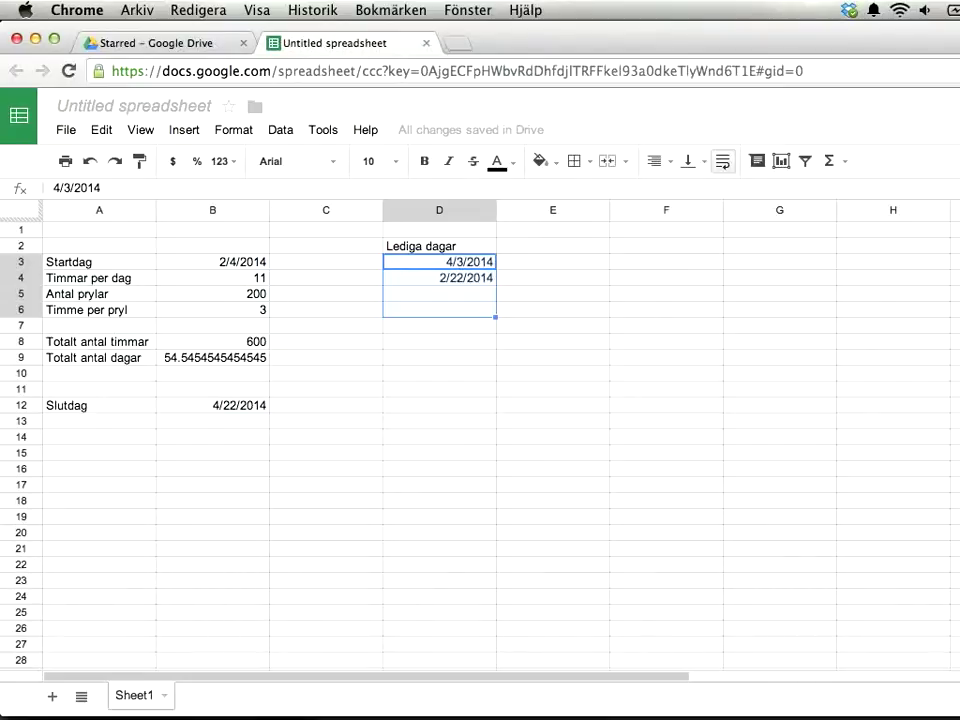
left_click(463, 260)
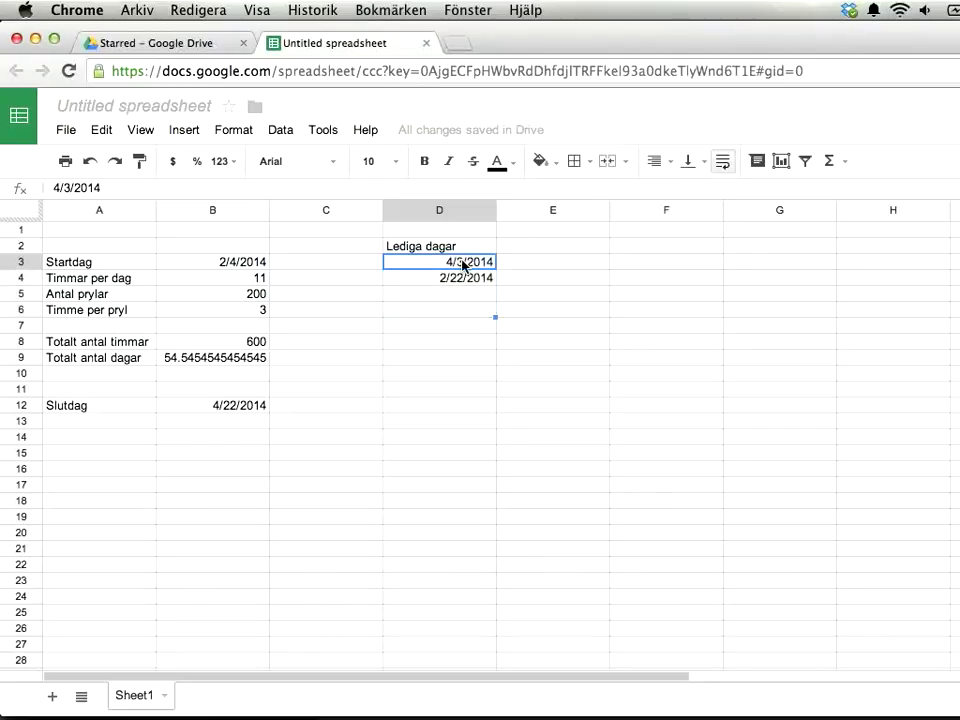
left_click(463, 277)
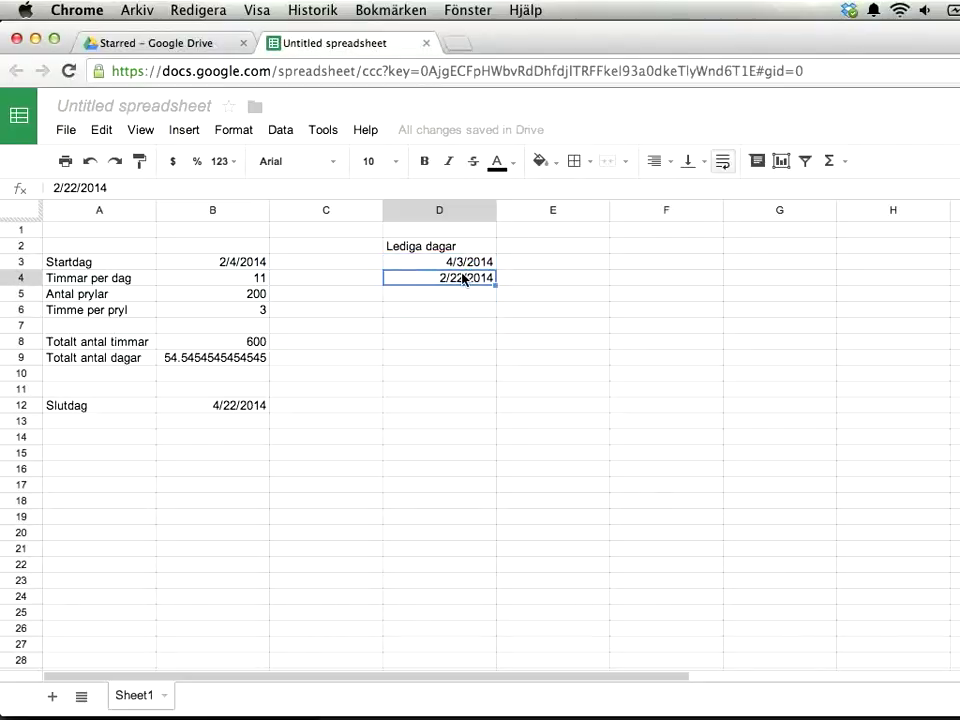